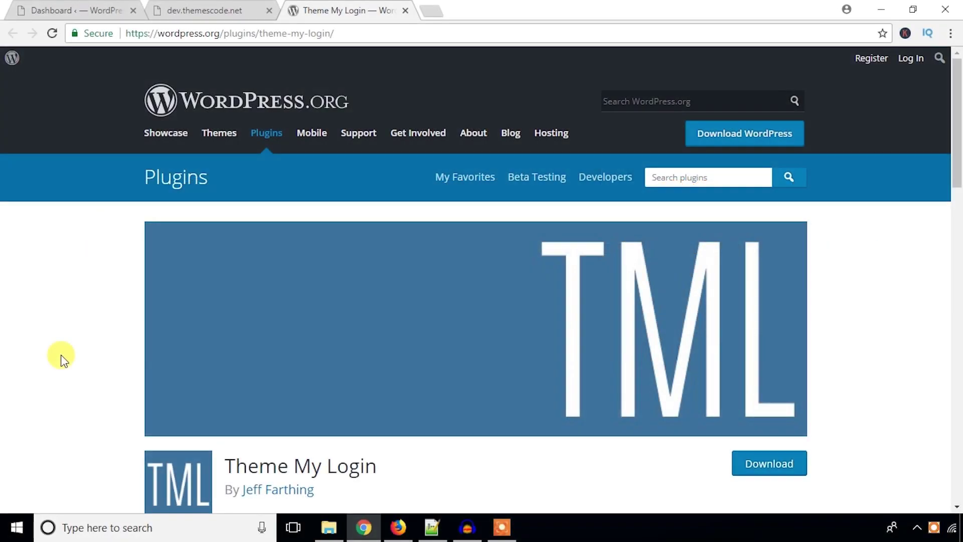
# - Look at the Theme My Login plugin's header on its WordPress.org page and highlight the plugin name
pyautogui.scroll(-3, 61, 359)
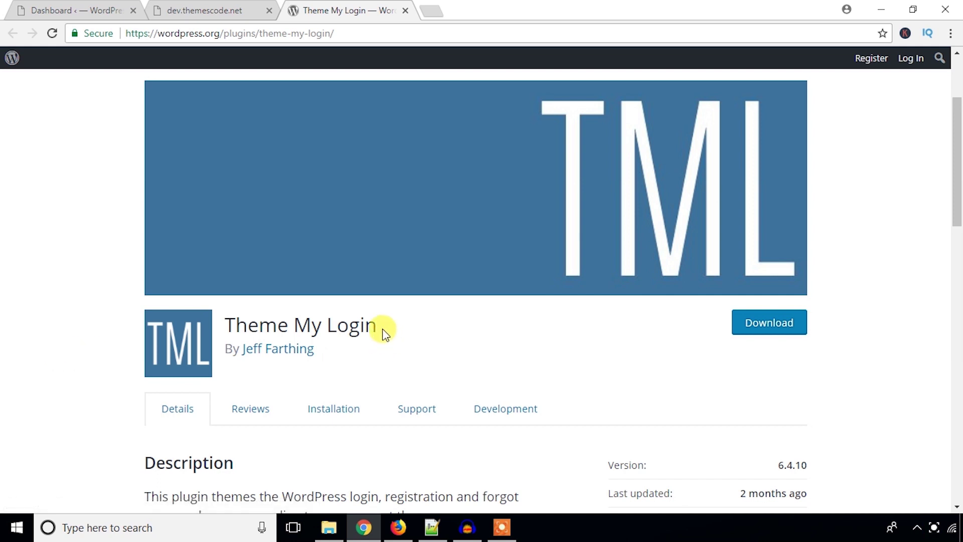
pyautogui.moveTo(384, 334); pyautogui.dragTo(227, 316)
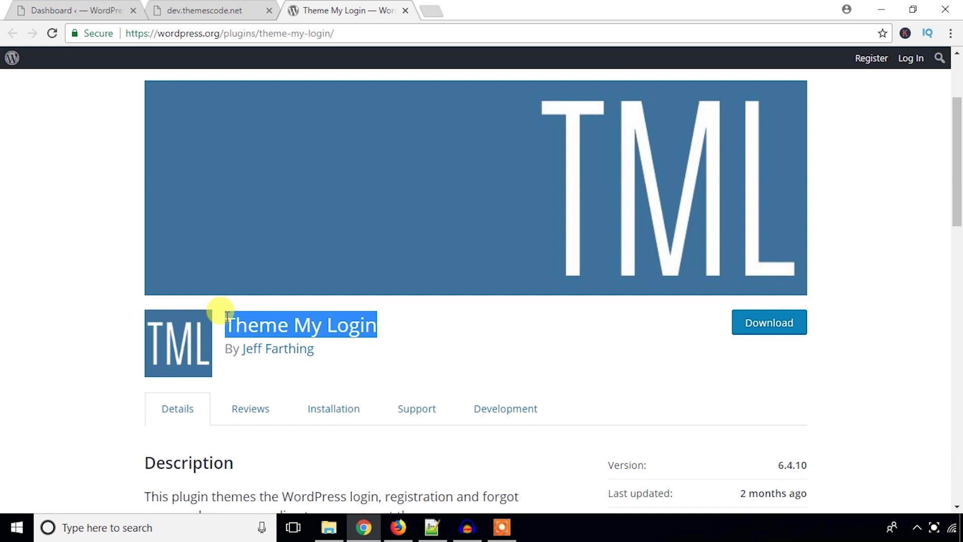
# - Switch to Firefox and check the default WordPress login address and form of dev.themescode.net
pyautogui.click(398, 526)
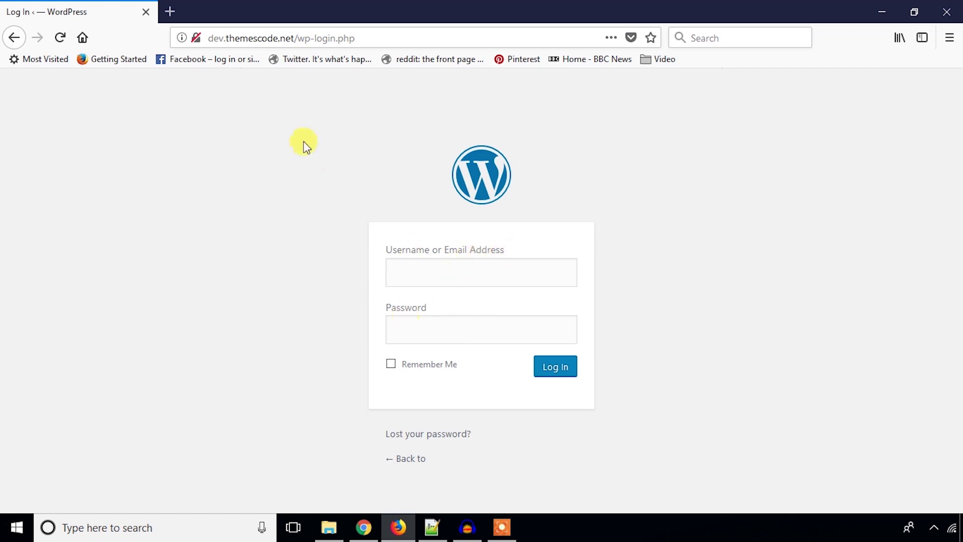
pyautogui.click(299, 40)
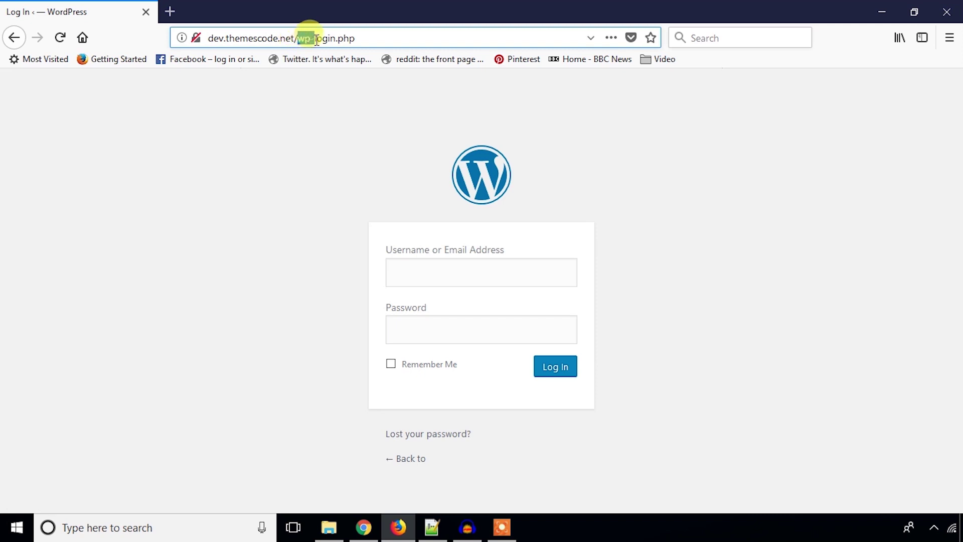
pyautogui.moveTo(336, 39); pyautogui.dragTo(305, 38)
pyautogui.click(378, 38)
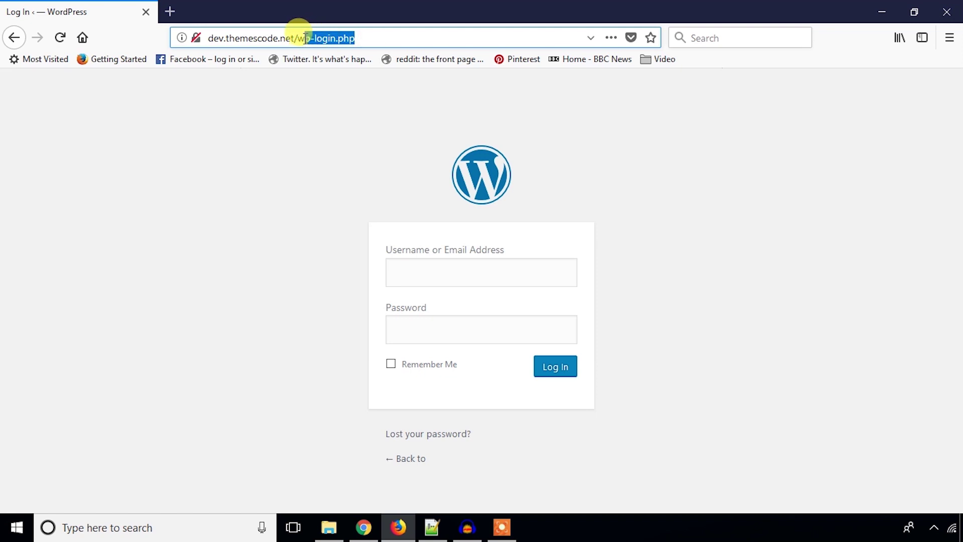
pyautogui.write('wp-')
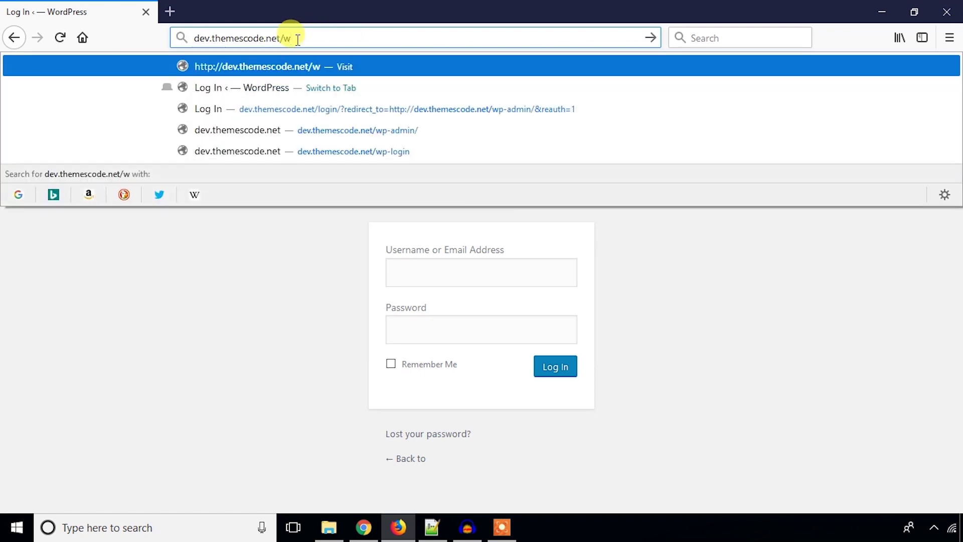
pyautogui.press('Return')
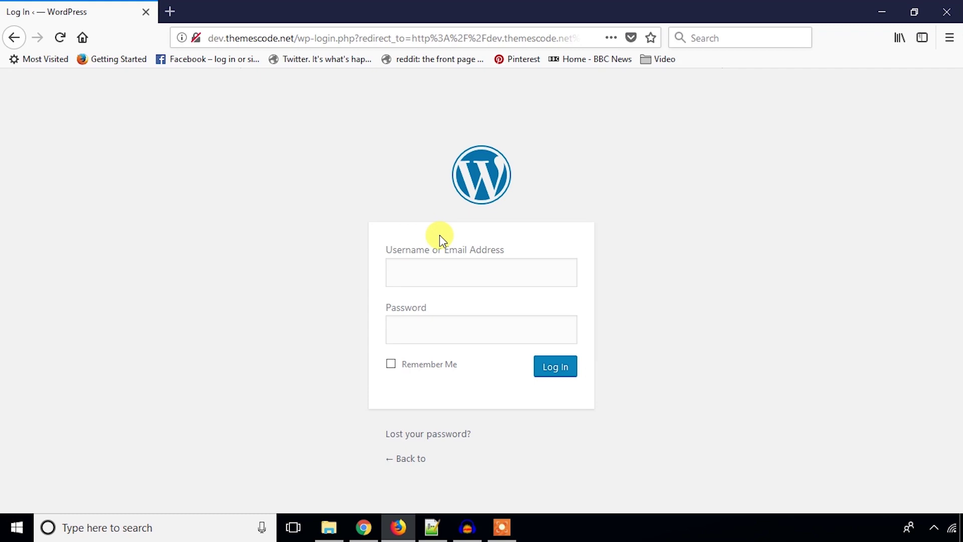
# - Return to the WordPress.org plugin page in Chrome and copy the plugin name Theme My Login
pyautogui.click(882, 12)
pyautogui.click(99, 203)
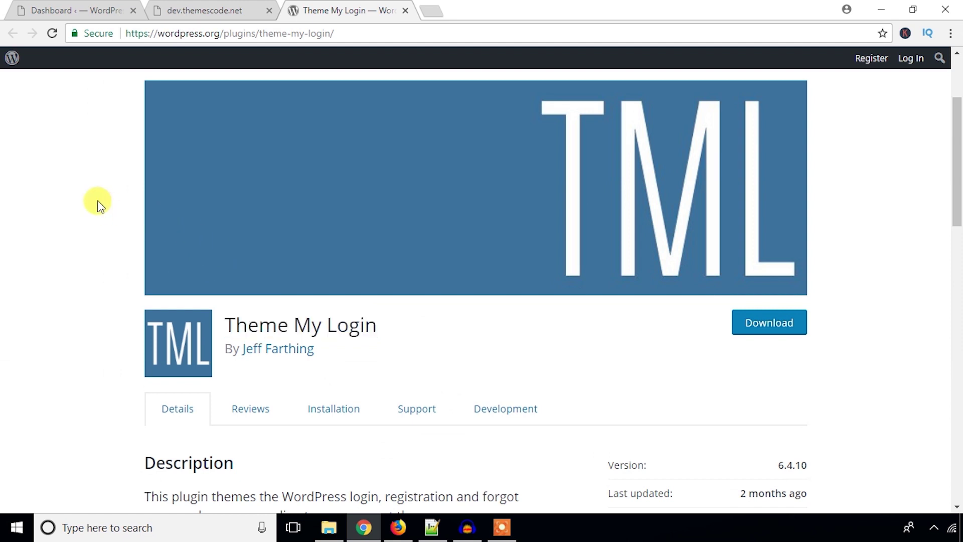
pyautogui.moveTo(384, 329); pyautogui.dragTo(228, 325)
pyautogui.rightClick(250, 327)
pyautogui.click(252, 338)
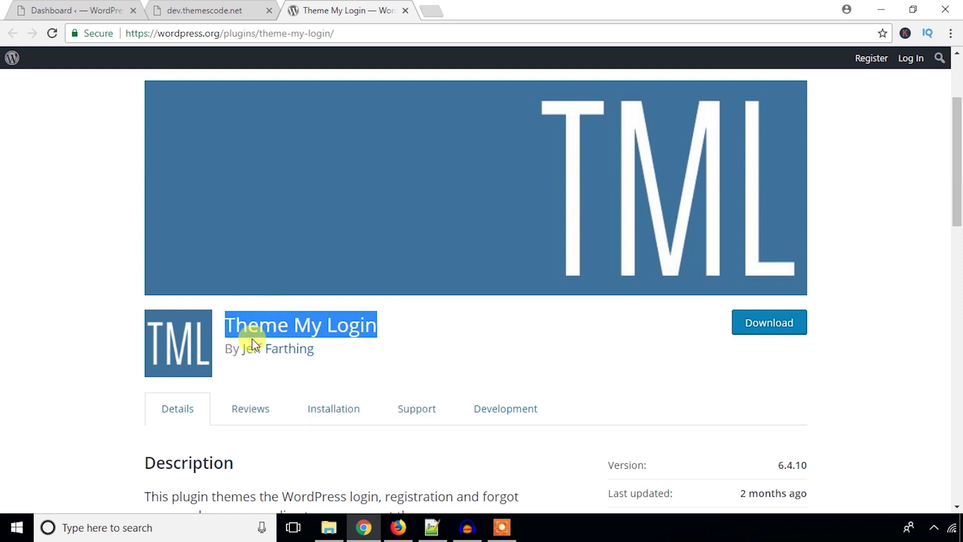
# - In the site's WordPress admin, search for Theme My Login among the new plugins to add
pyautogui.click(80, 7)
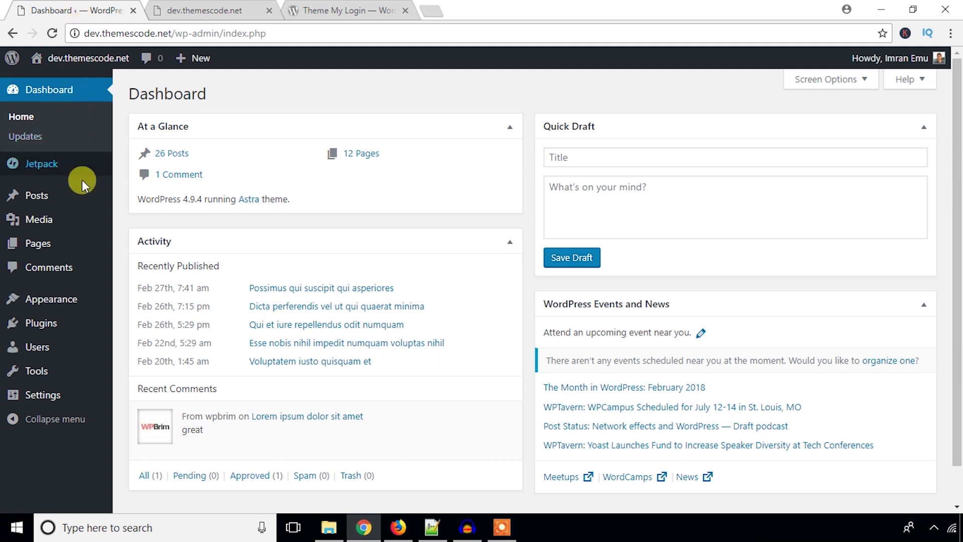
pyautogui.moveTo(59, 329)
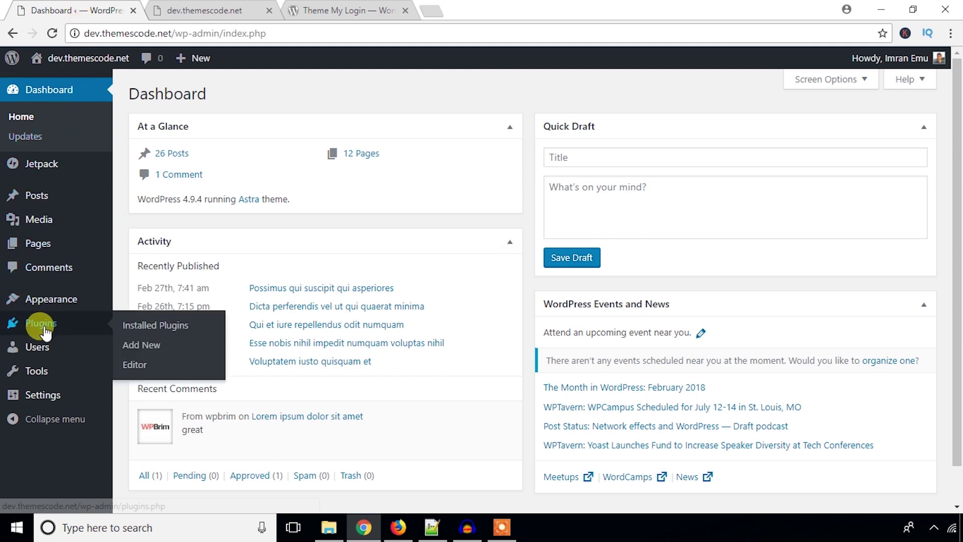
pyautogui.click(145, 352)
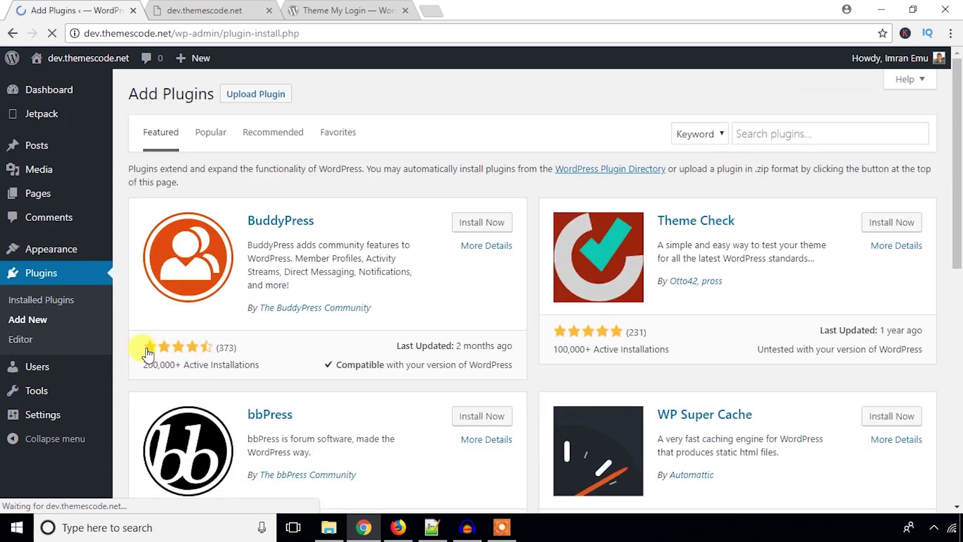
pyautogui.click(777, 132)
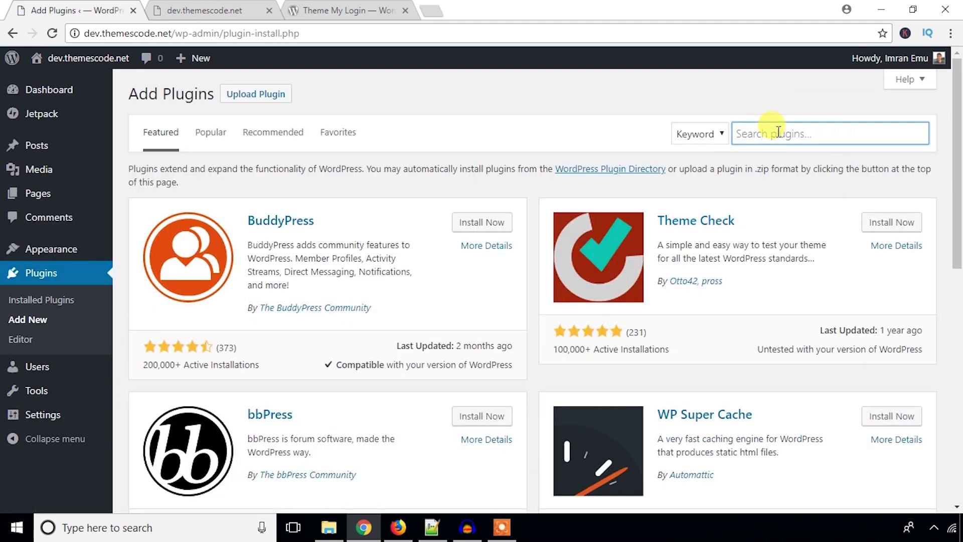
pyautogui.hotkey('ctrl', 'v')
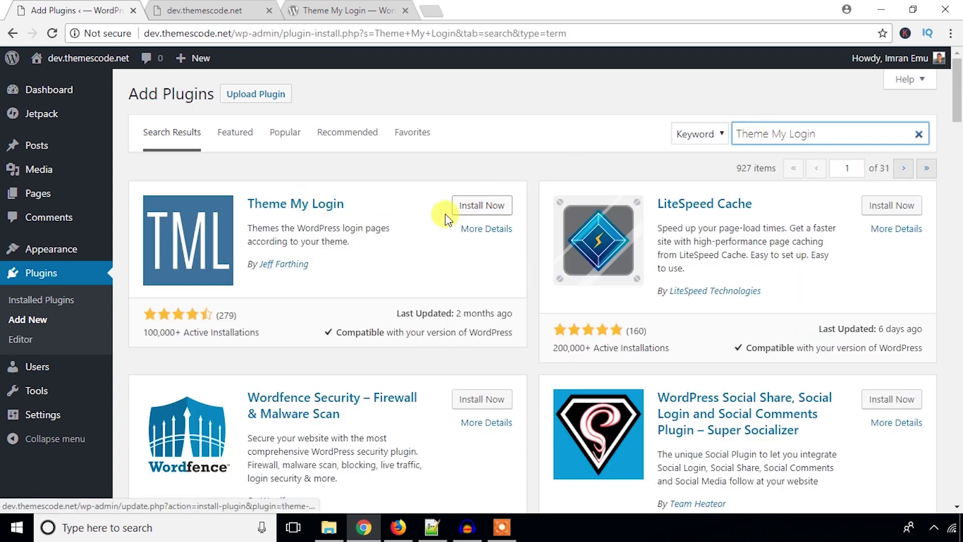
# - Install and activate the Theme My Login plugin, and locate it in the list of installed plugins
pyautogui.click(480, 206)
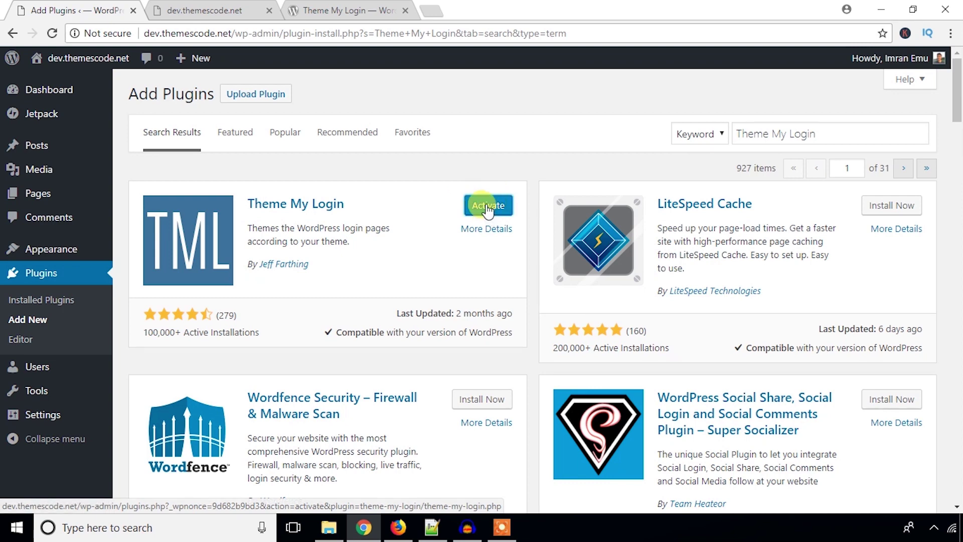
pyautogui.click(488, 208)
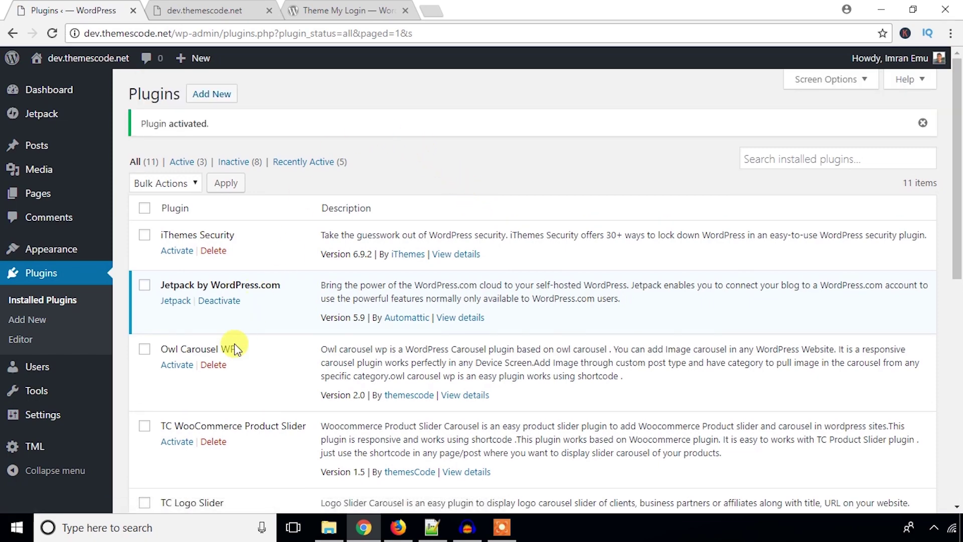
pyautogui.scroll(-7, 234, 346)
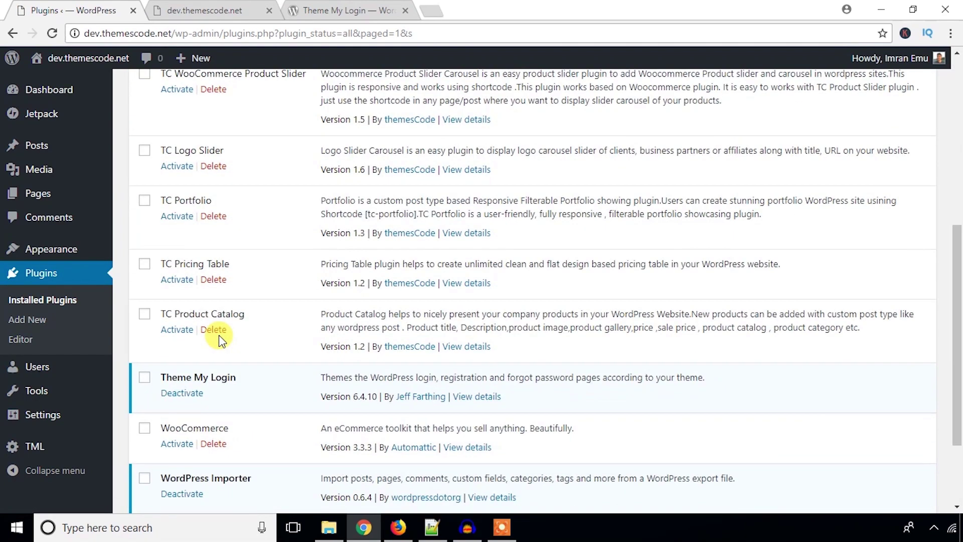
pyautogui.scroll(-3, 220, 340)
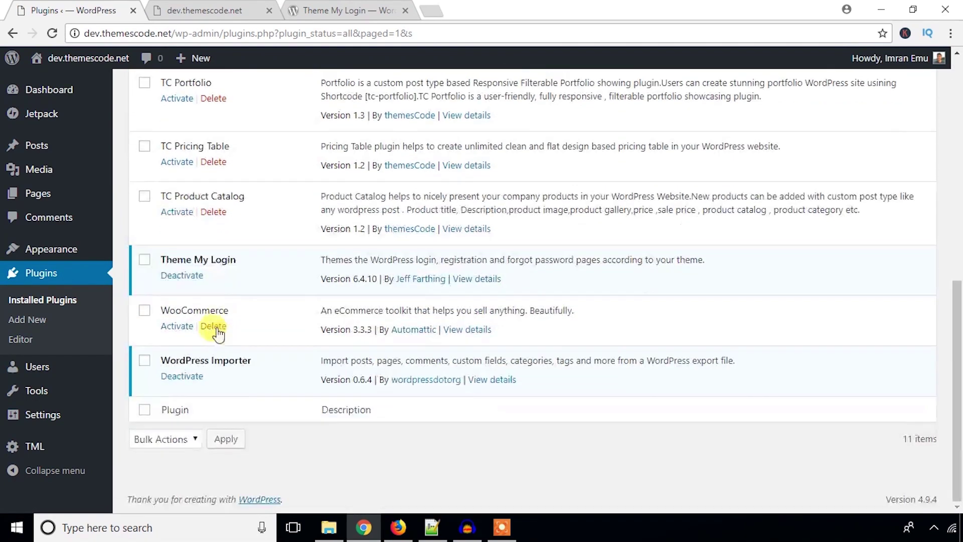
# - Open the Theme My Login settings and look over the stylesheet, login type and module options
pyautogui.click(33, 452)
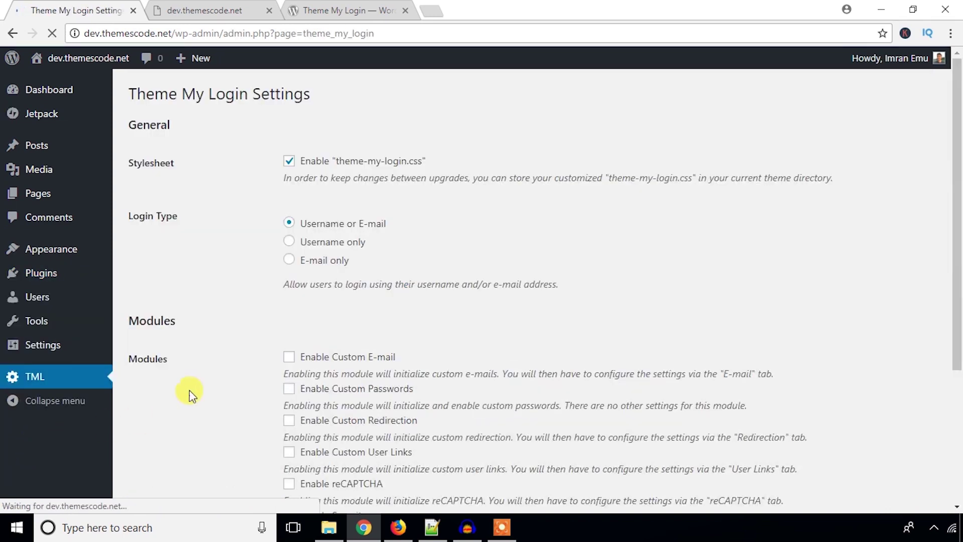
pyautogui.scroll(-4, 281, 274)
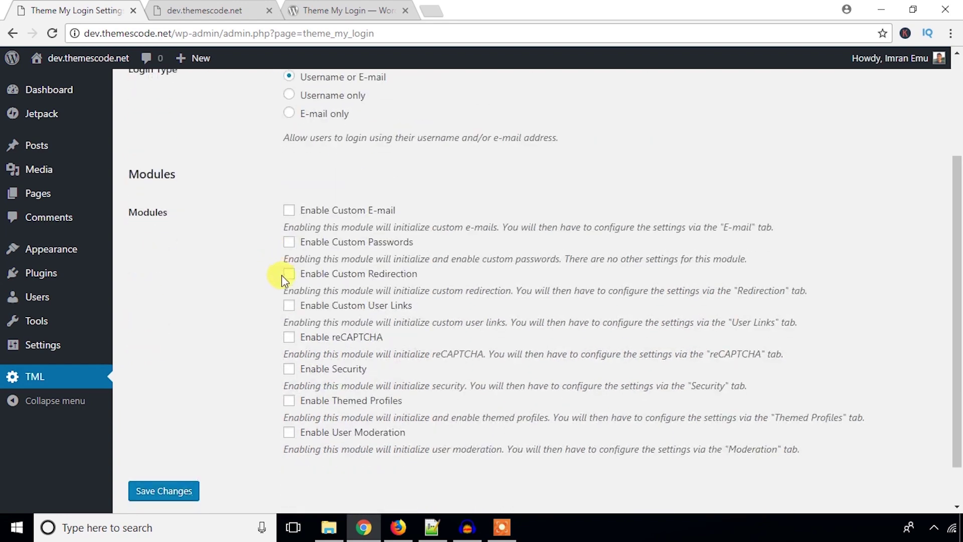
pyautogui.scroll(4, 281, 293)
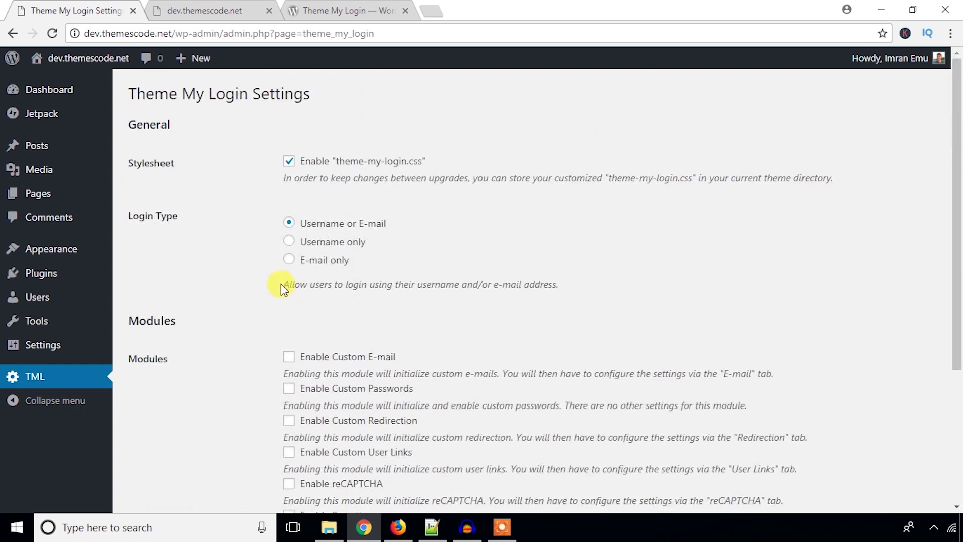
# - Read the description and feature list of Theme My Login on its WordPress.org page
pyautogui.click(315, 7)
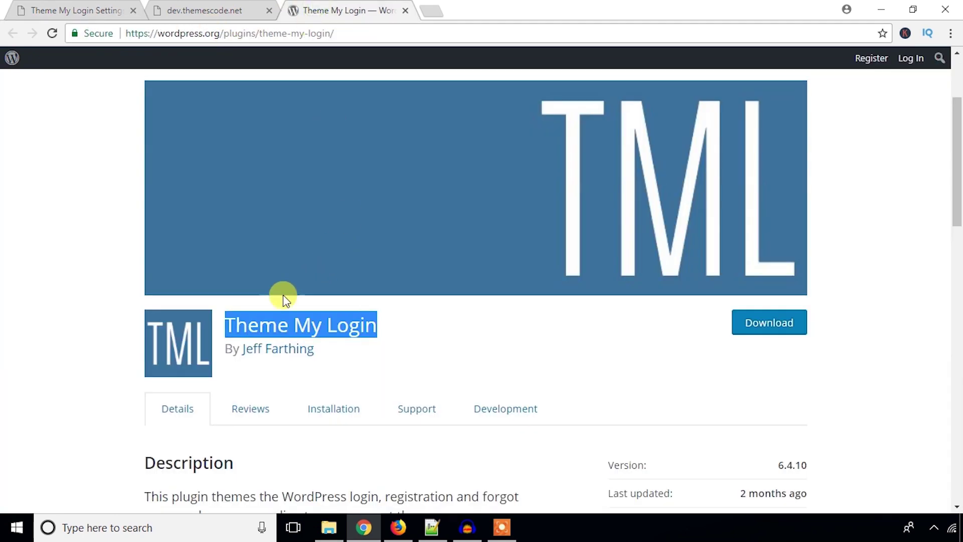
pyautogui.click(399, 336)
pyautogui.scroll(-7, 398, 336)
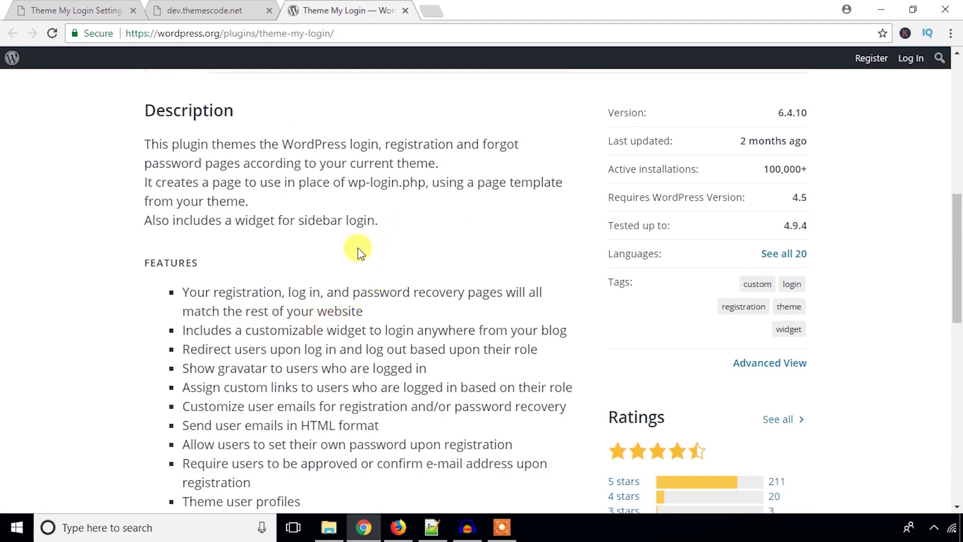
# - Open the site's list of all pages in a new browser tab and look through it for login and password pages
pyautogui.click(113, 9)
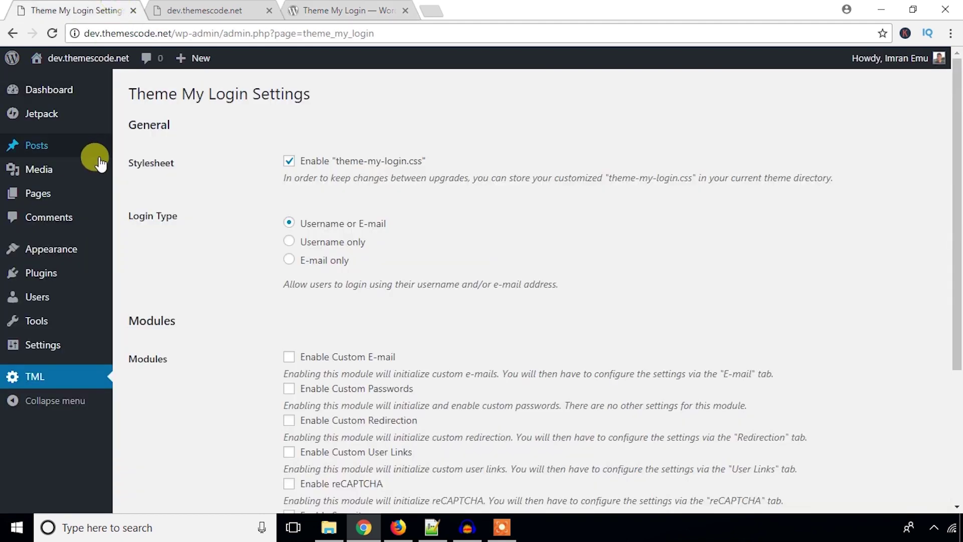
pyautogui.moveTo(38, 193)
pyautogui.rightClick(149, 193)
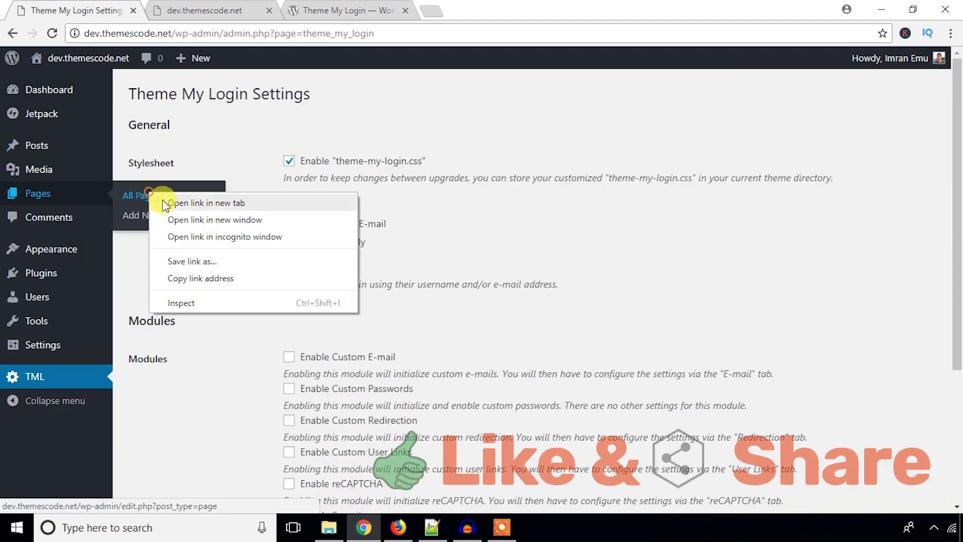
pyautogui.click(165, 203)
pyautogui.hotkey('ctrl', 'Tab')
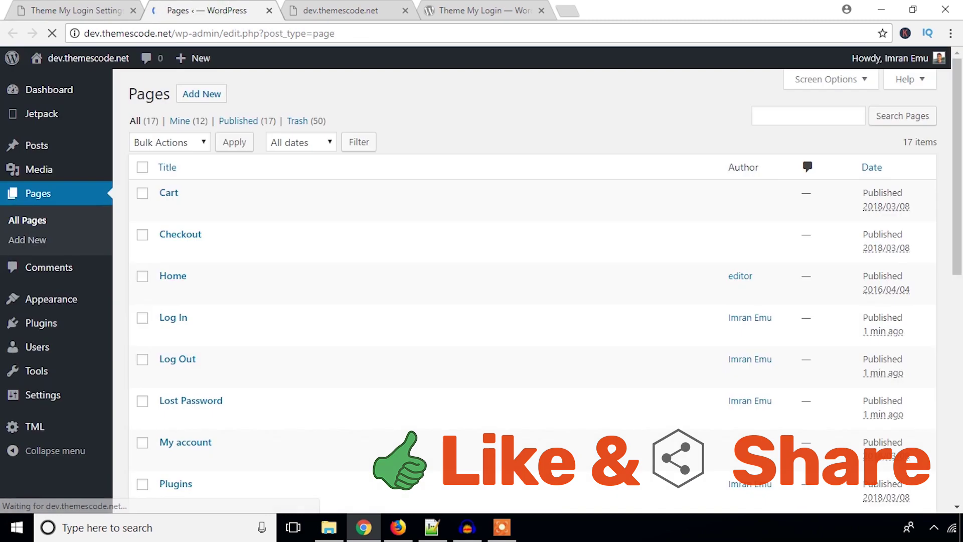
pyautogui.scroll(-4, 254, 221)
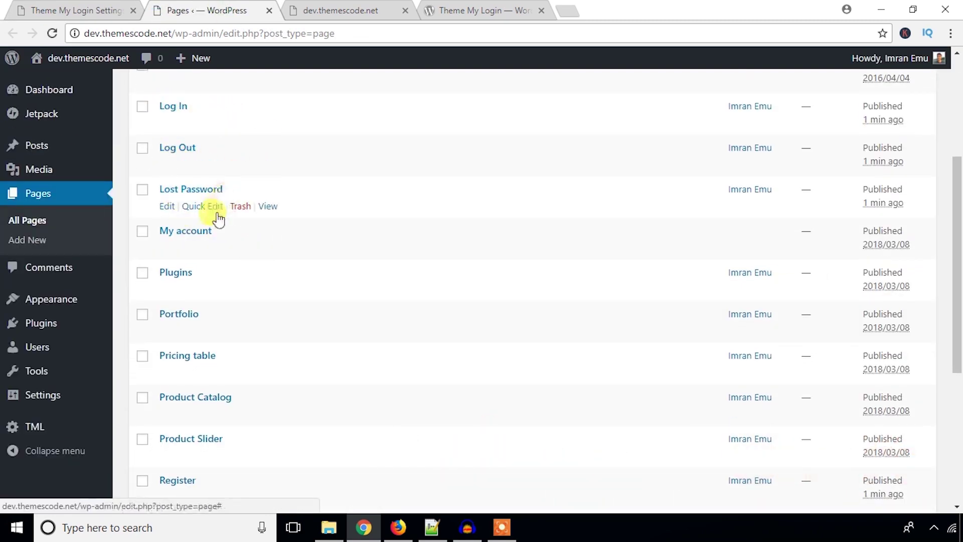
pyautogui.scroll(-4, 186, 288)
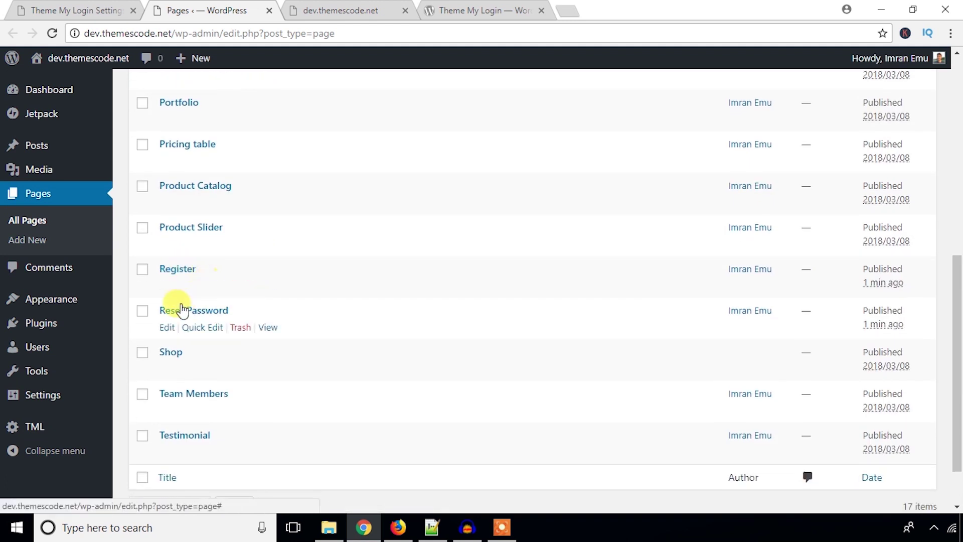
pyautogui.scroll(-2, 211, 317)
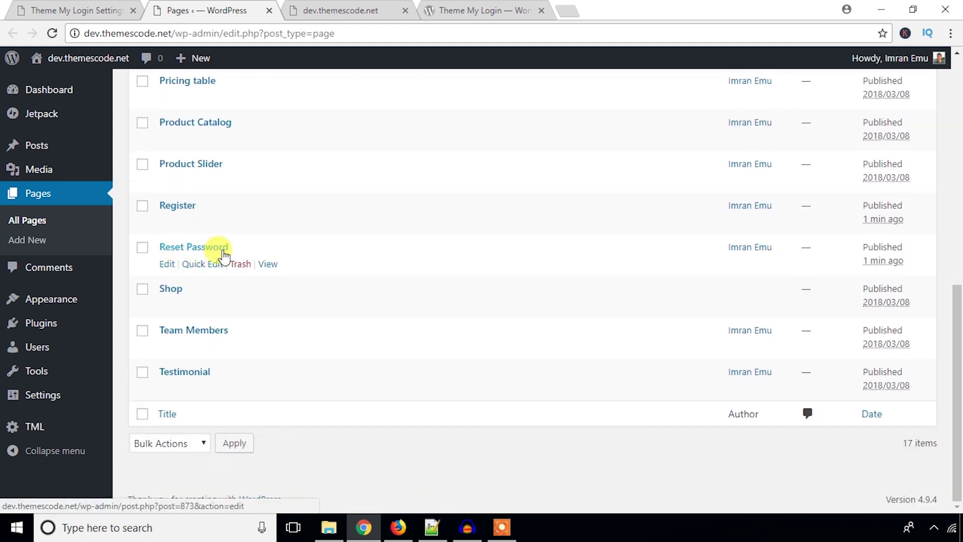
pyautogui.scroll(10, 224, 257)
# - Check the navigation menu on the dev.themescode.net front page, and return to the admin pages list
pyautogui.click(331, 10)
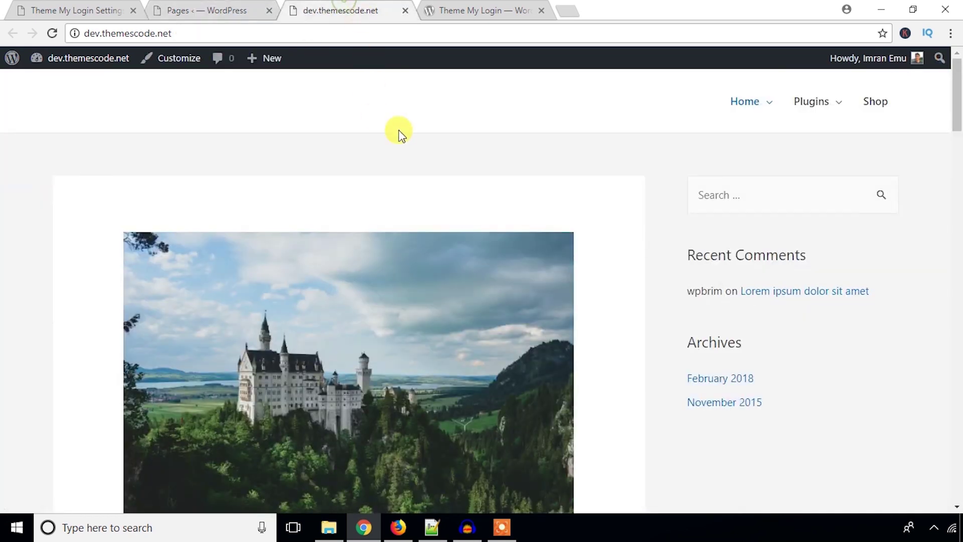
pyautogui.moveTo(752, 117)
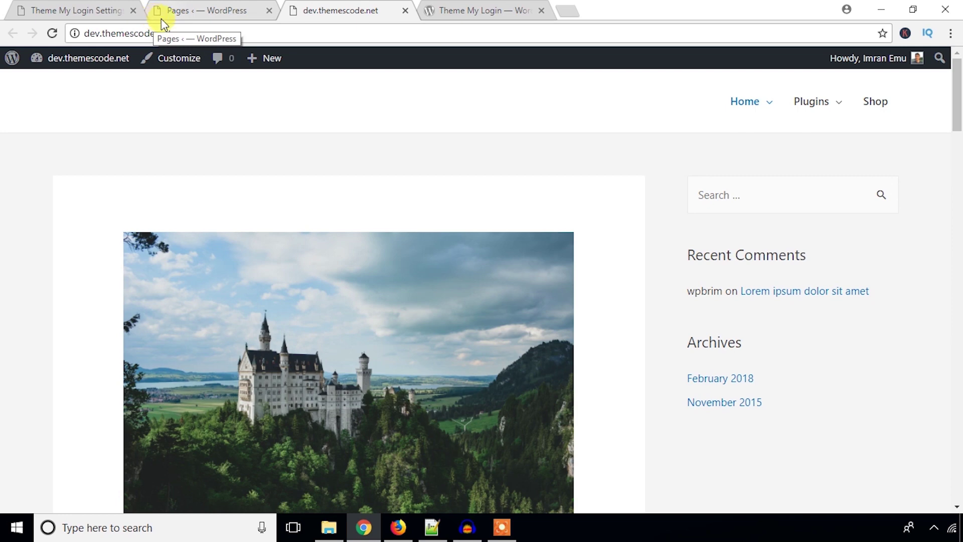
pyautogui.click(103, 12)
pyautogui.click(186, 10)
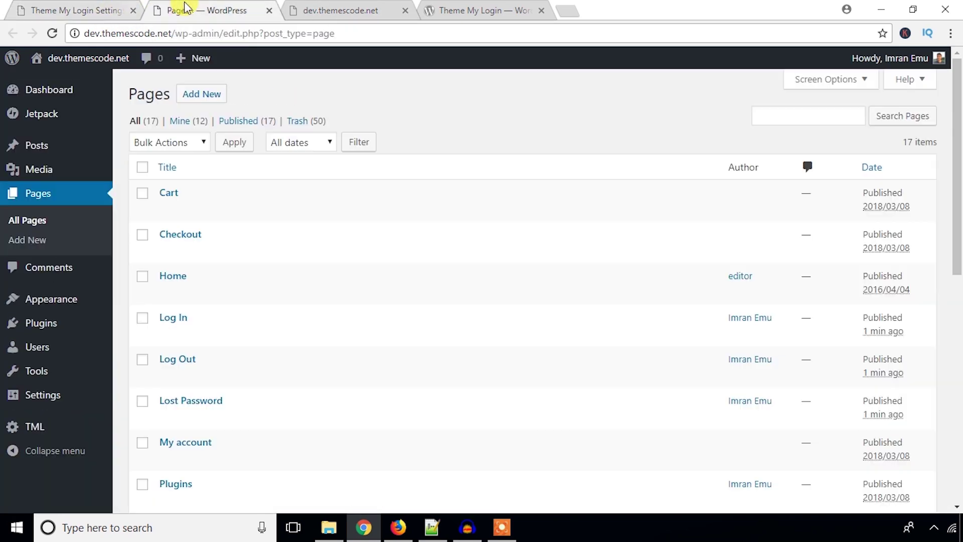
# - Open the site's menu editor and add the Reset Password, Lost Password, Register, Log Out and Log In pages to Short Menu
pyautogui.moveTo(56, 306)
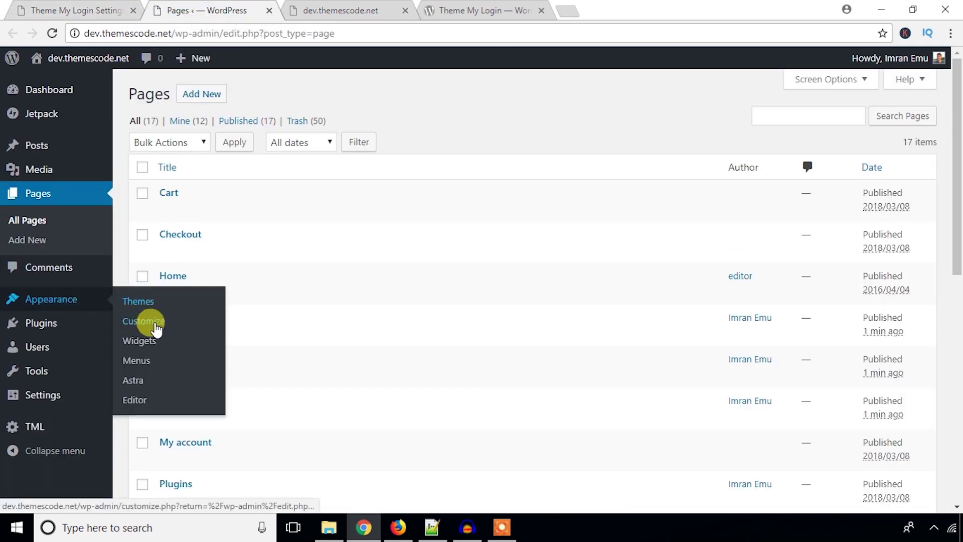
pyautogui.click(141, 360)
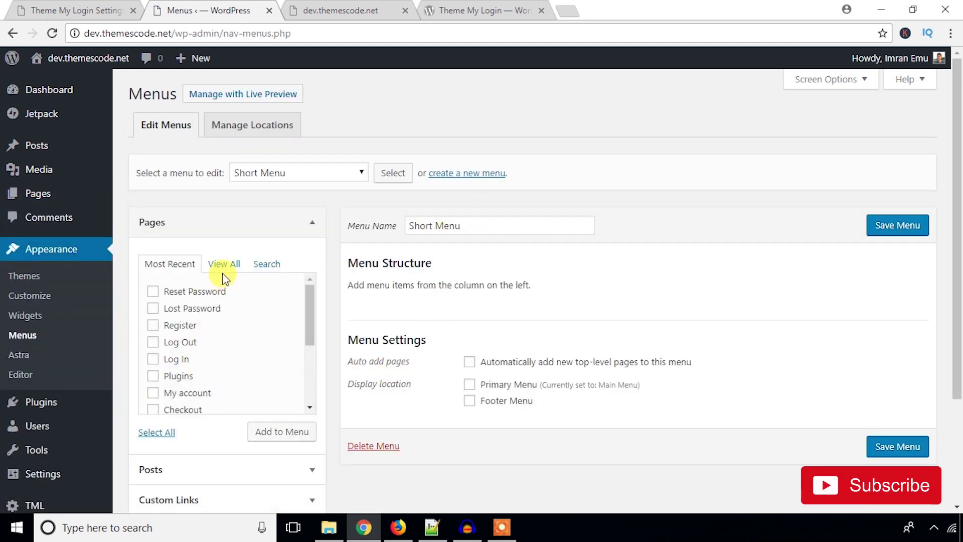
pyautogui.click(153, 291)
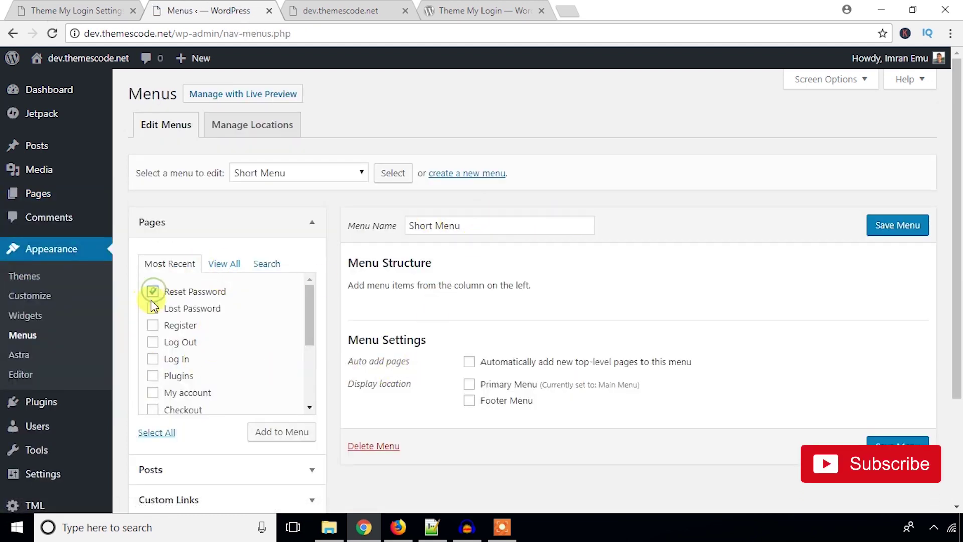
pyautogui.click(153, 308)
pyautogui.click(153, 327)
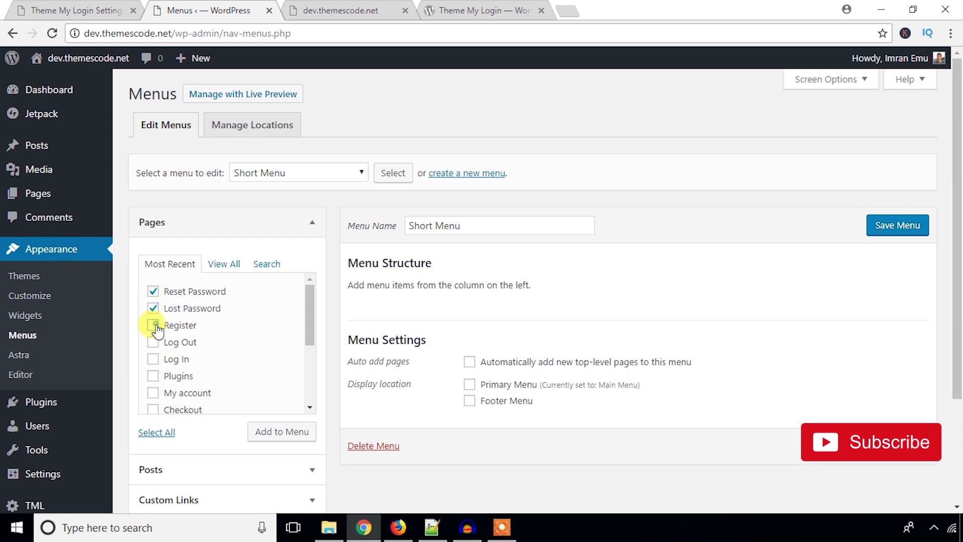
pyautogui.scroll(-2, 155, 369)
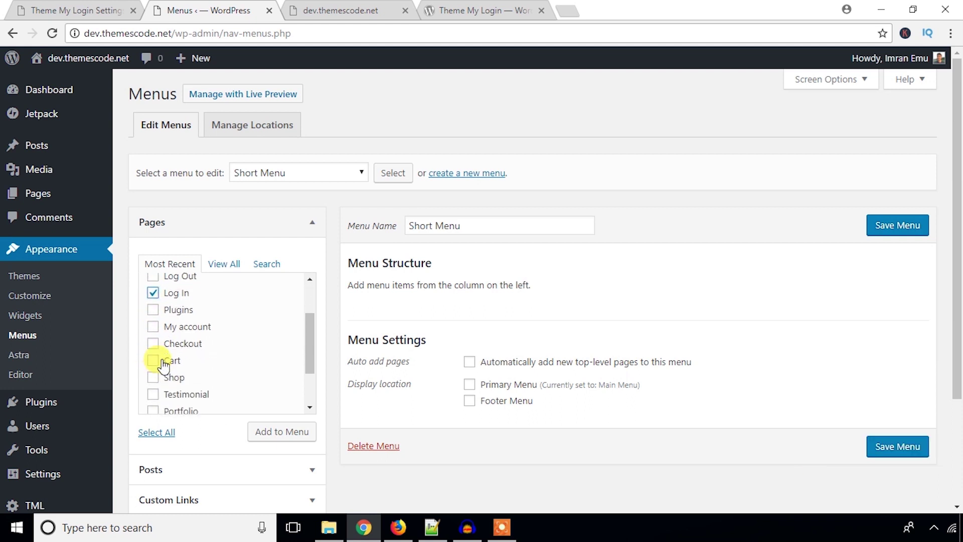
pyautogui.scroll(2, 168, 331)
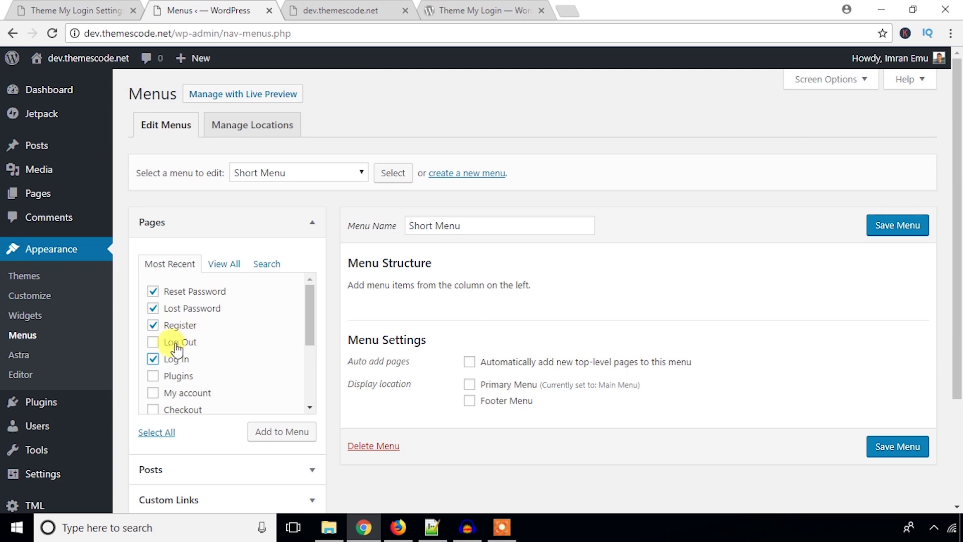
pyautogui.scroll(-8, 176, 352)
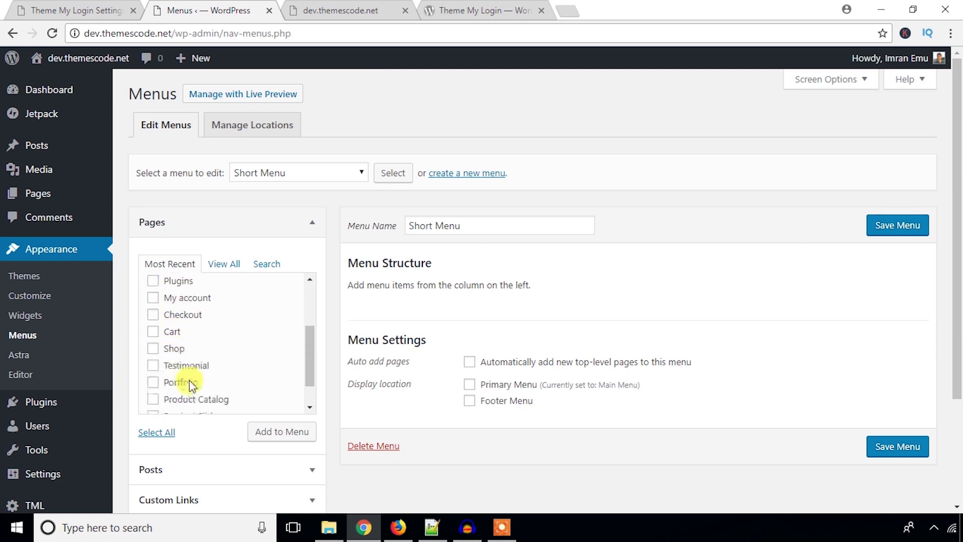
pyautogui.scroll(10, 192, 294)
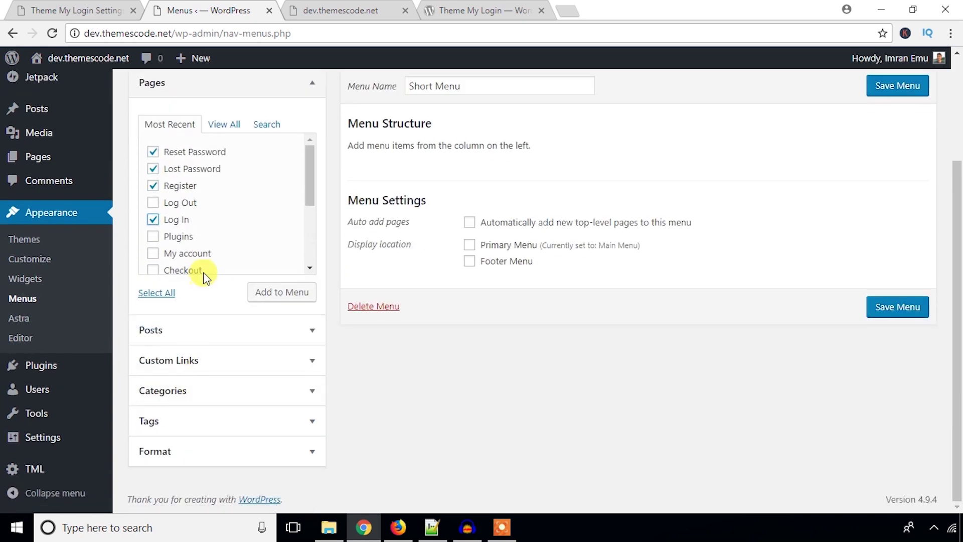
pyautogui.click(153, 342)
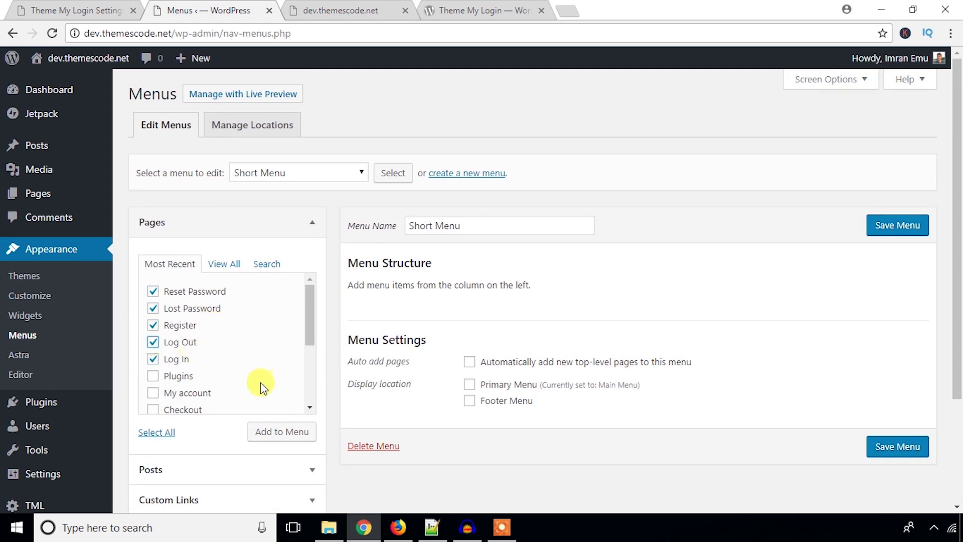
pyautogui.click(285, 432)
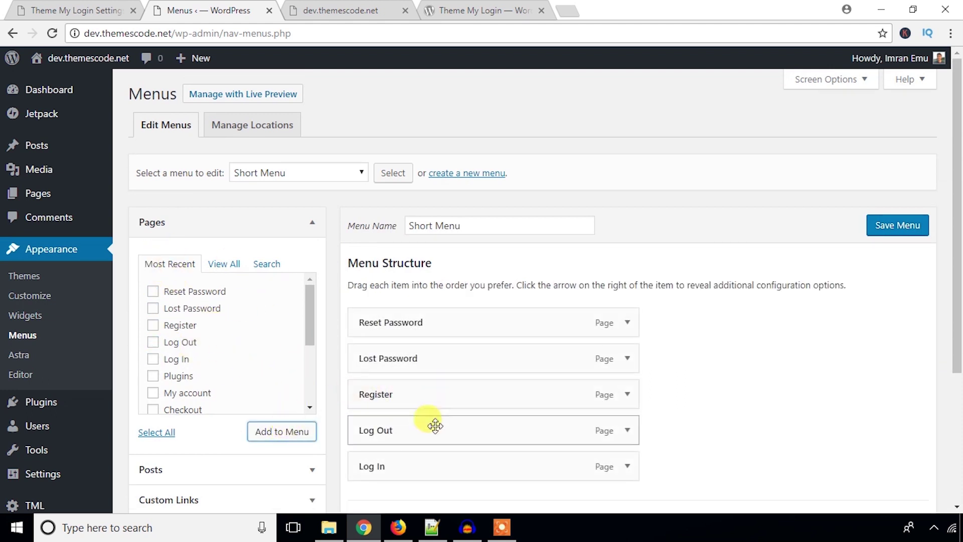
# - Reorder the Short Menu items as Register, Log Out, Log In, Reset Password, Lost Password
pyautogui.moveTo(424, 393); pyautogui.dragTo(424, 321)
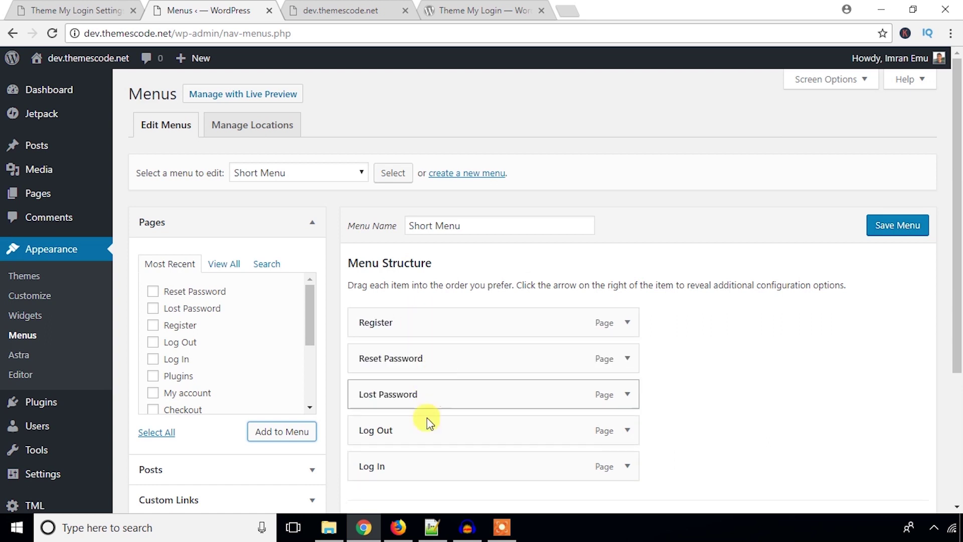
pyautogui.moveTo(414, 471); pyautogui.dragTo(421, 359)
pyautogui.moveTo(405, 464); pyautogui.dragTo(417, 365)
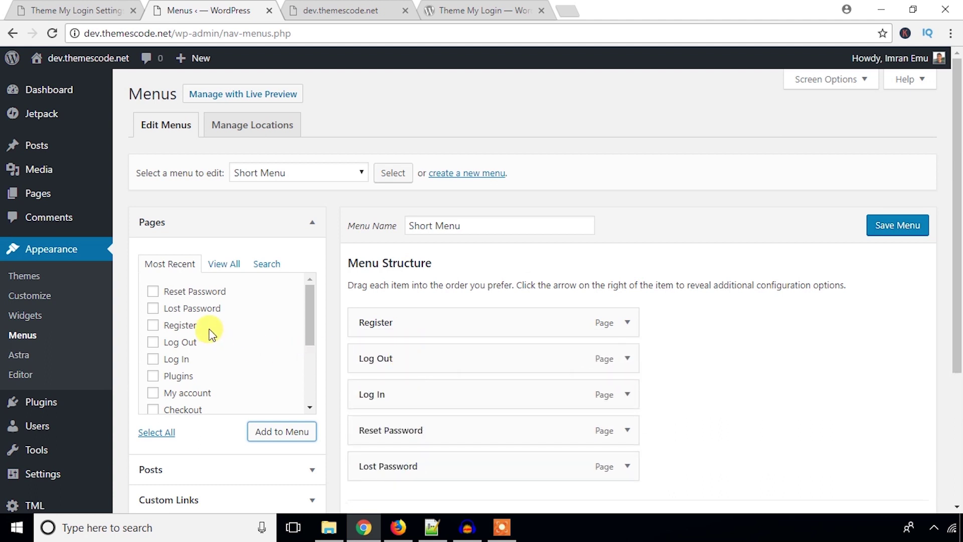
# - Add the Home custom link from the full page list to Short Menu and save the menu
pyautogui.scroll(-3, 208, 329)
pyautogui.scroll(-3, 204, 334)
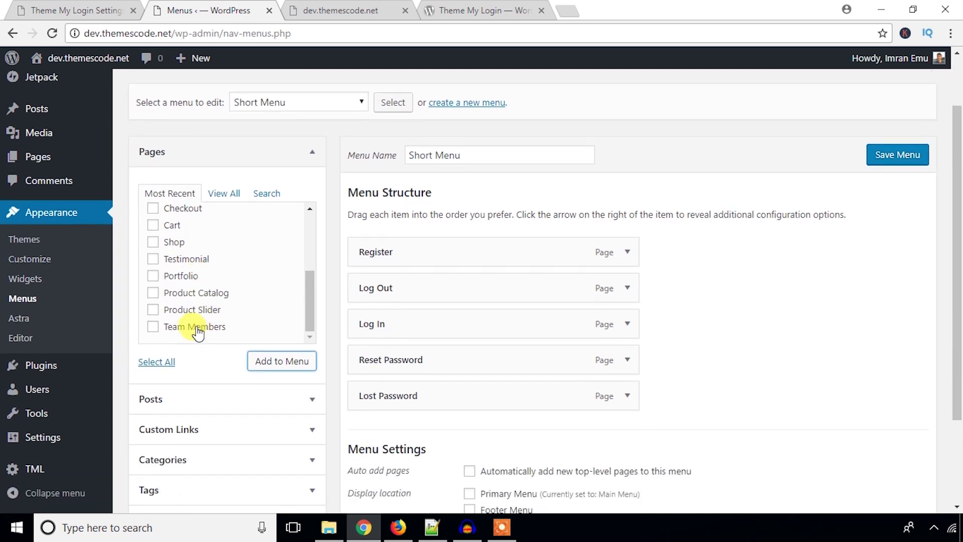
pyautogui.scroll(5, 190, 324)
pyautogui.click(220, 265)
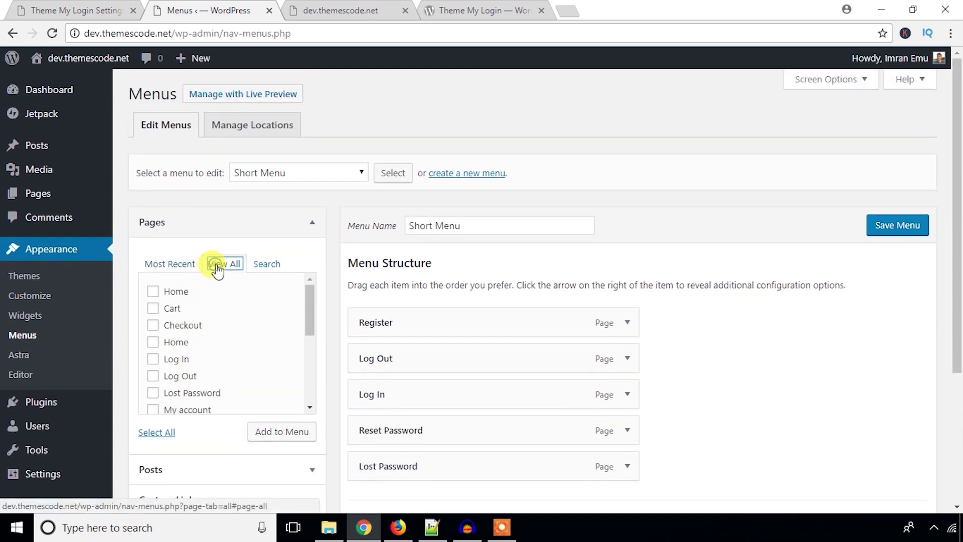
pyautogui.click(154, 292)
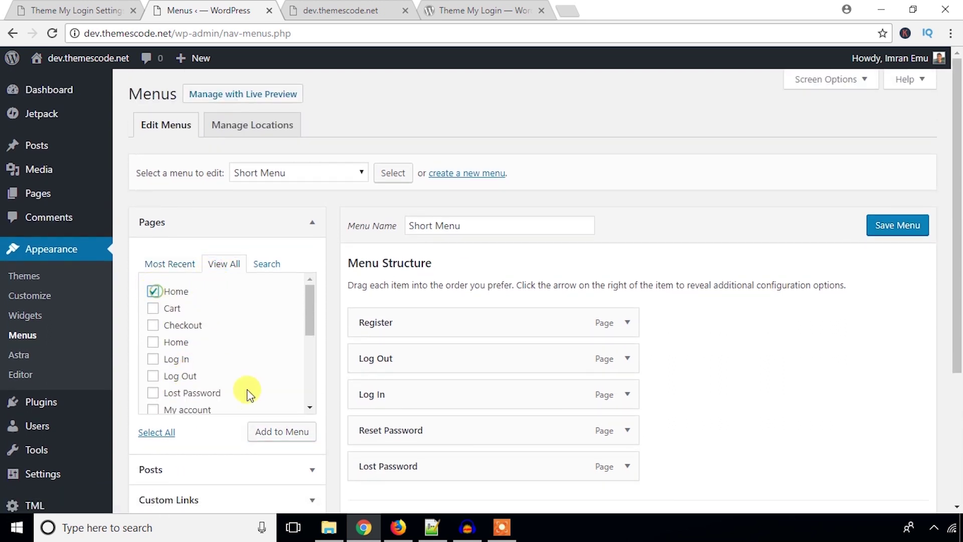
pyautogui.click(279, 431)
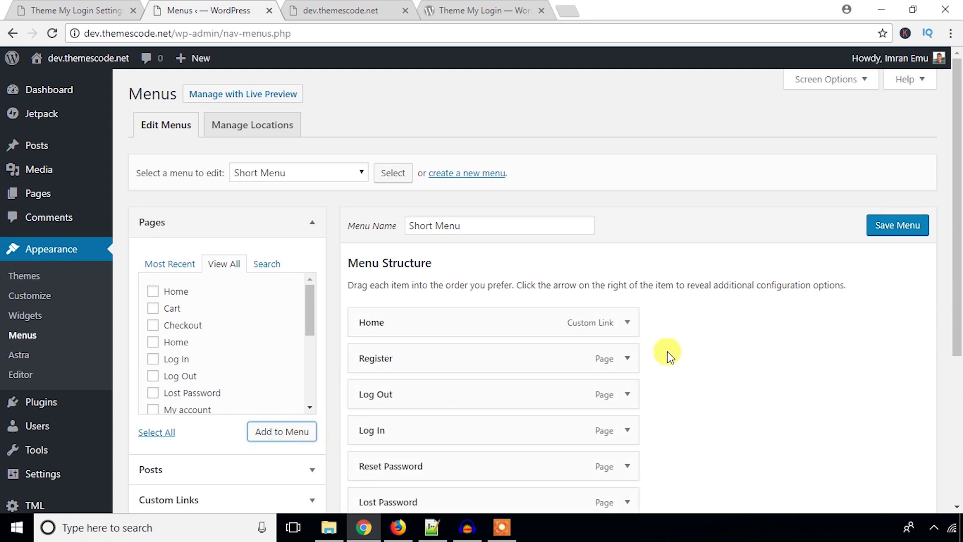
pyautogui.click(897, 232)
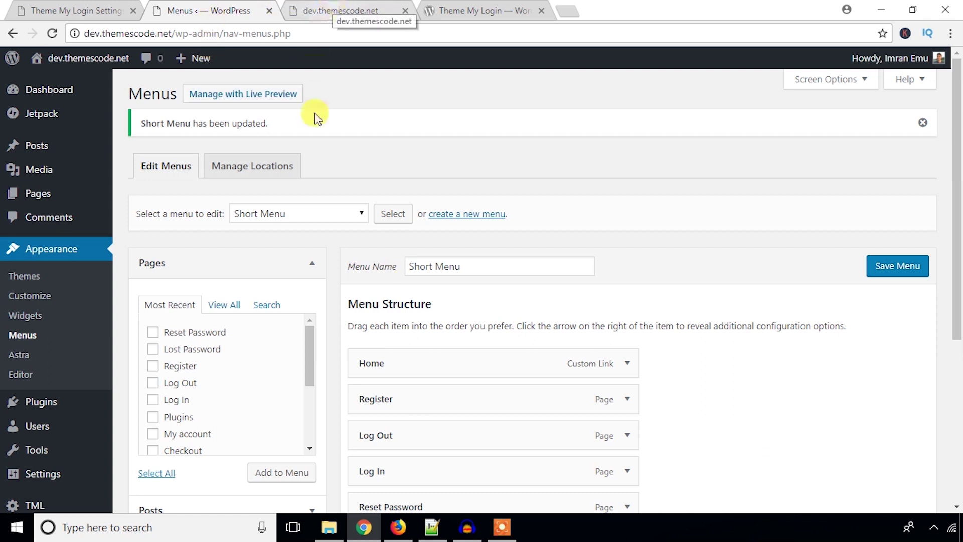
# - Assign Short Menu to the Primary Menu theme location and save the changes
pyautogui.click(253, 173)
pyautogui.click(361, 213)
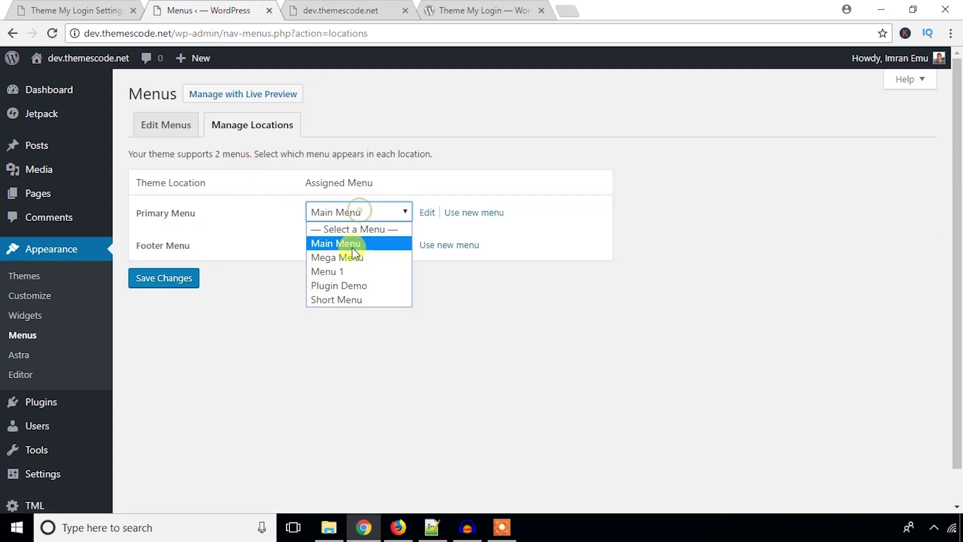
pyautogui.click(354, 300)
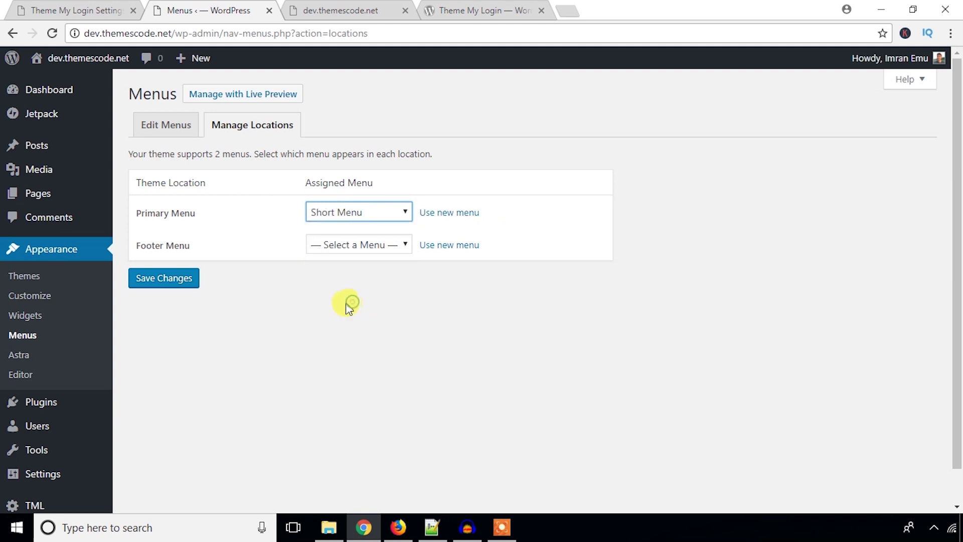
pyautogui.click(180, 279)
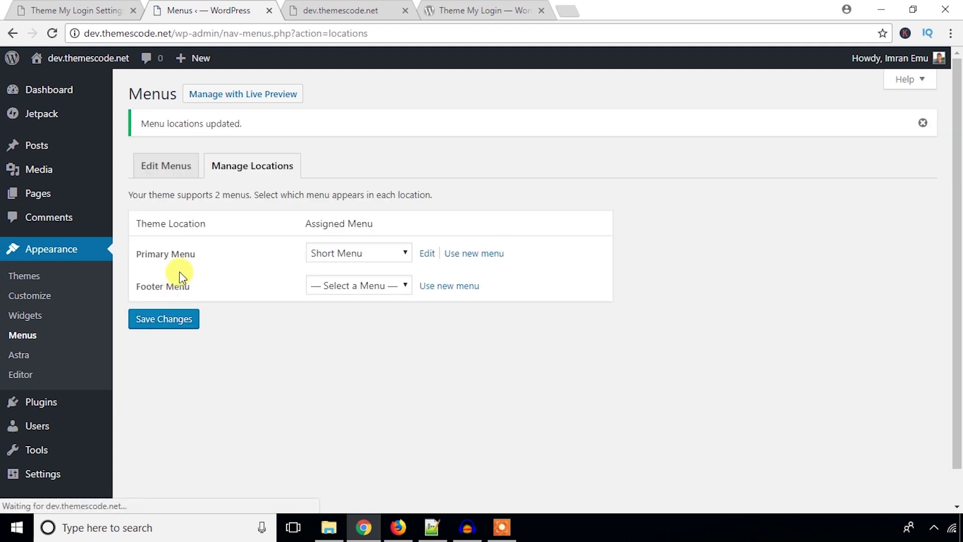
# - Reload the site's front page and compare its logged-in navigation menu in Chrome with the logged-out one in Firefox
pyautogui.click(333, 9)
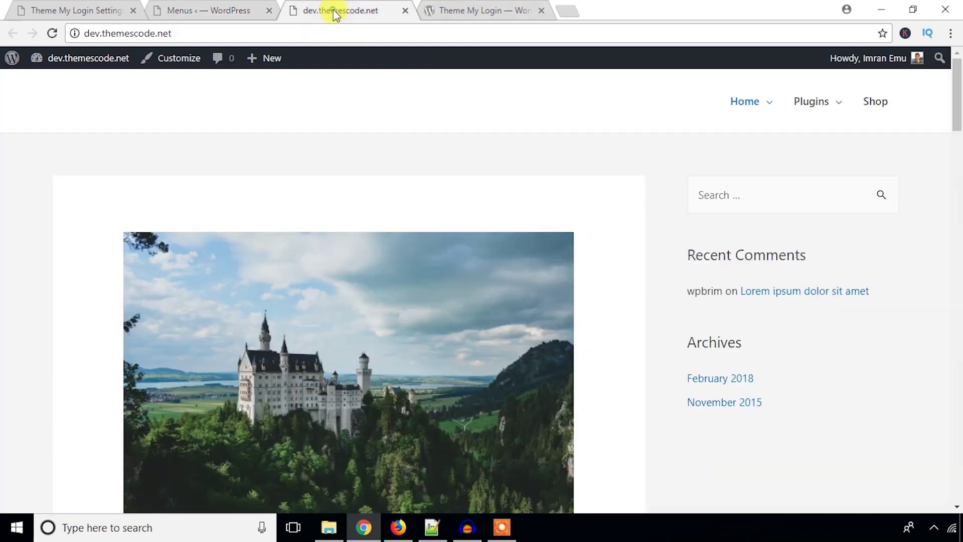
pyautogui.click(53, 33)
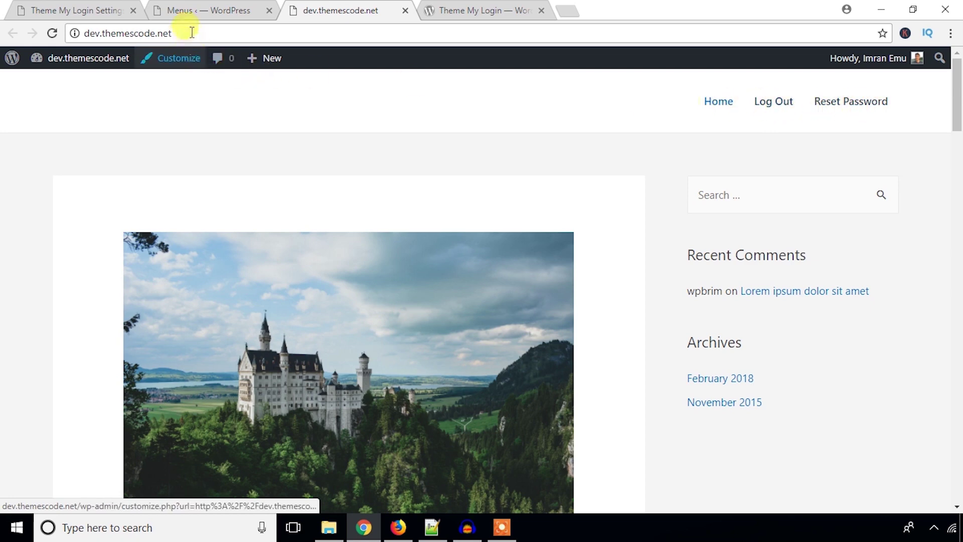
pyautogui.click(400, 528)
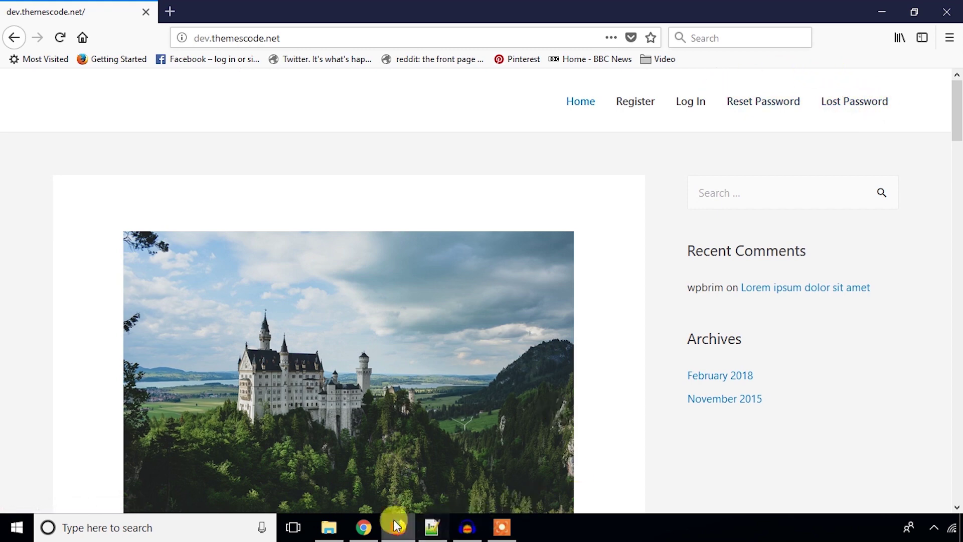
pyautogui.click(361, 527)
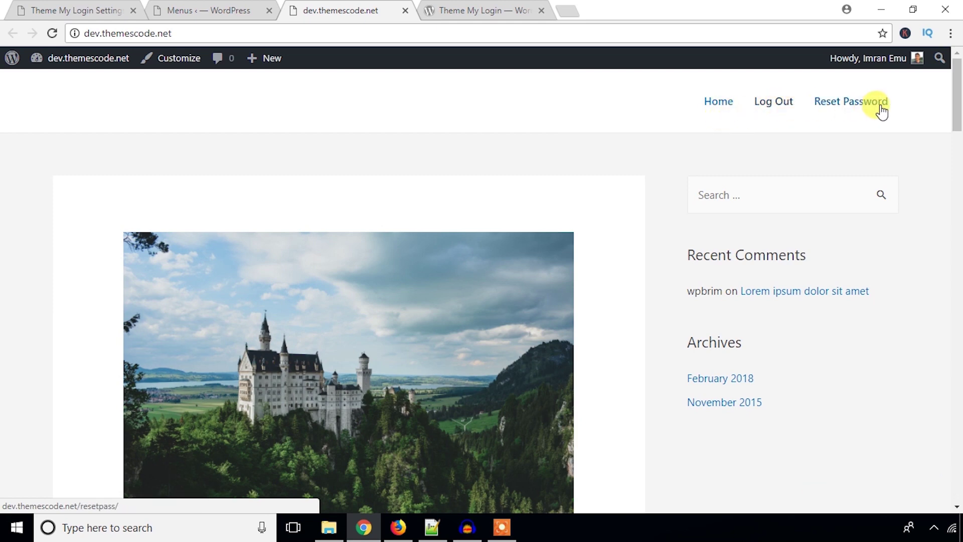
pyautogui.click(398, 526)
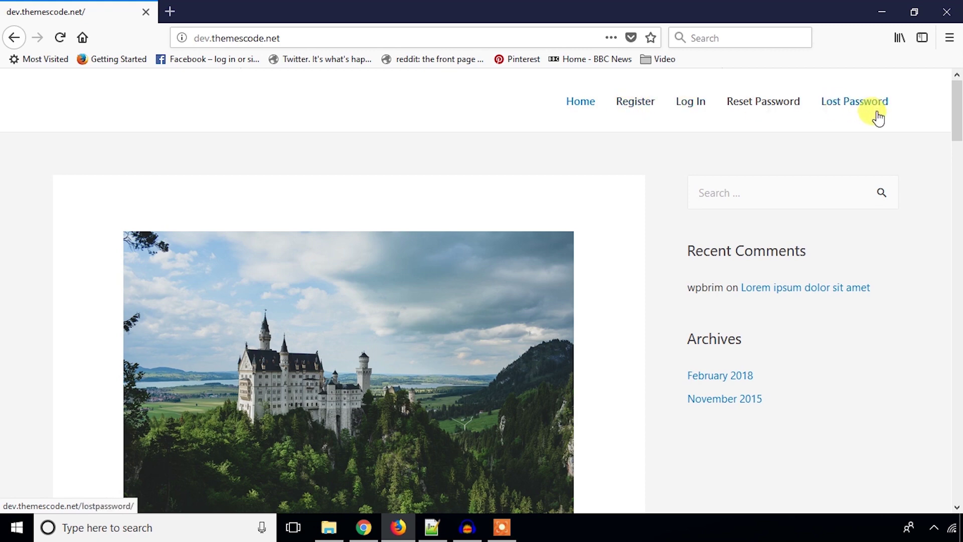
pyautogui.click(884, 14)
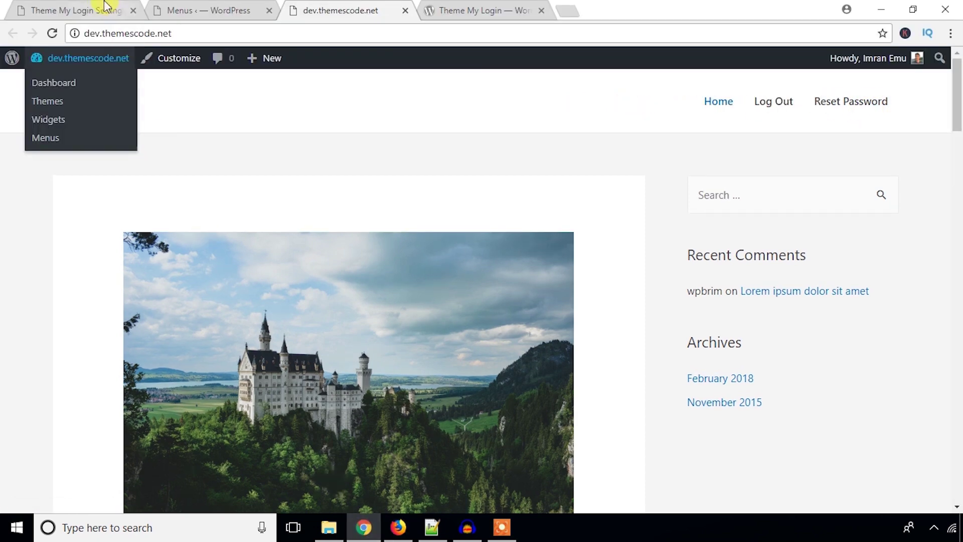
# - Look over the Theme My Login settings in Chrome and recheck the logged-out front page menu in Firefox
pyautogui.click(97, 9)
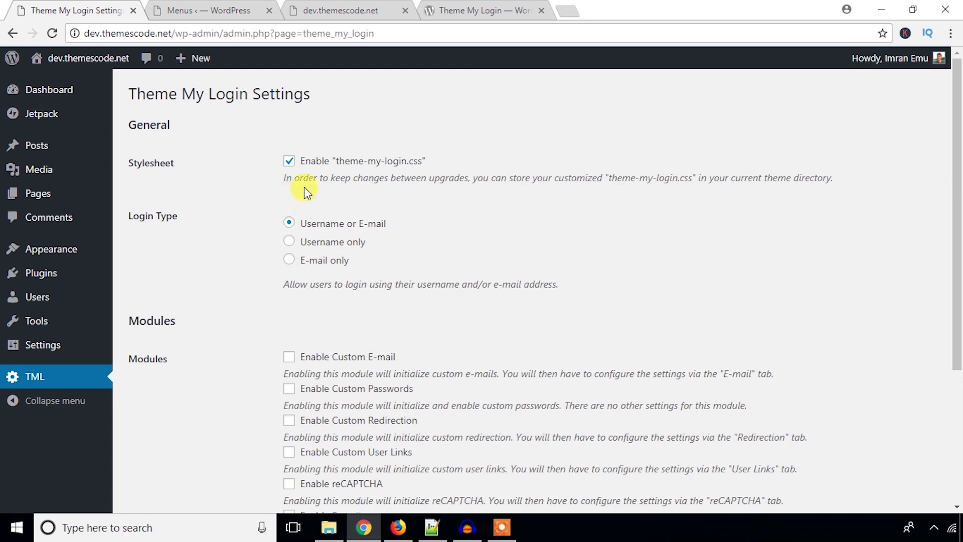
pyautogui.scroll(-3, 321, 391)
pyautogui.scroll(3, 347, 402)
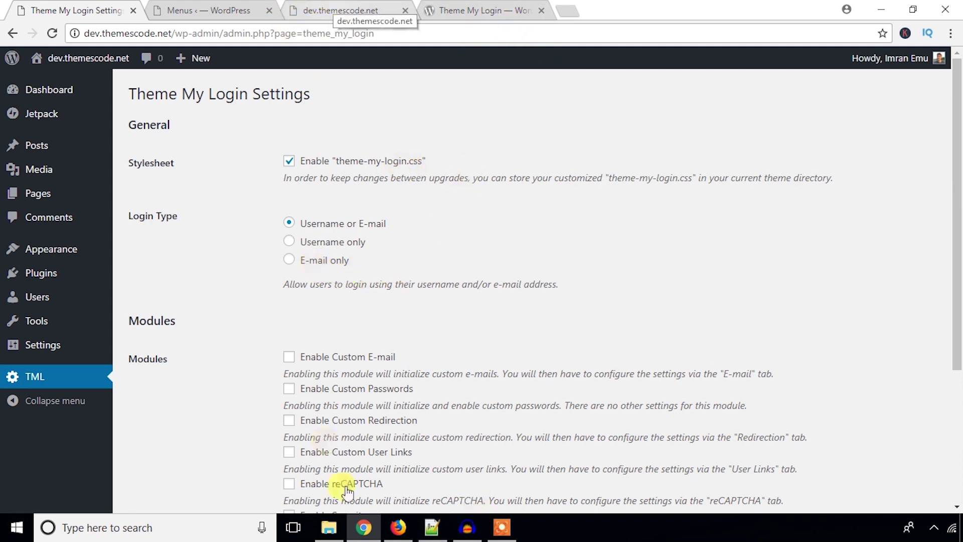
pyautogui.click(398, 527)
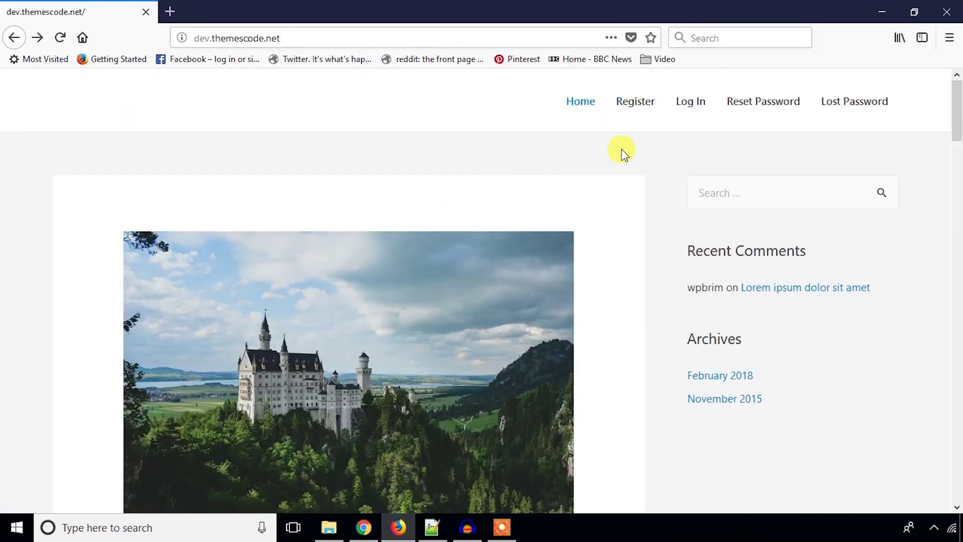
pyautogui.click(881, 12)
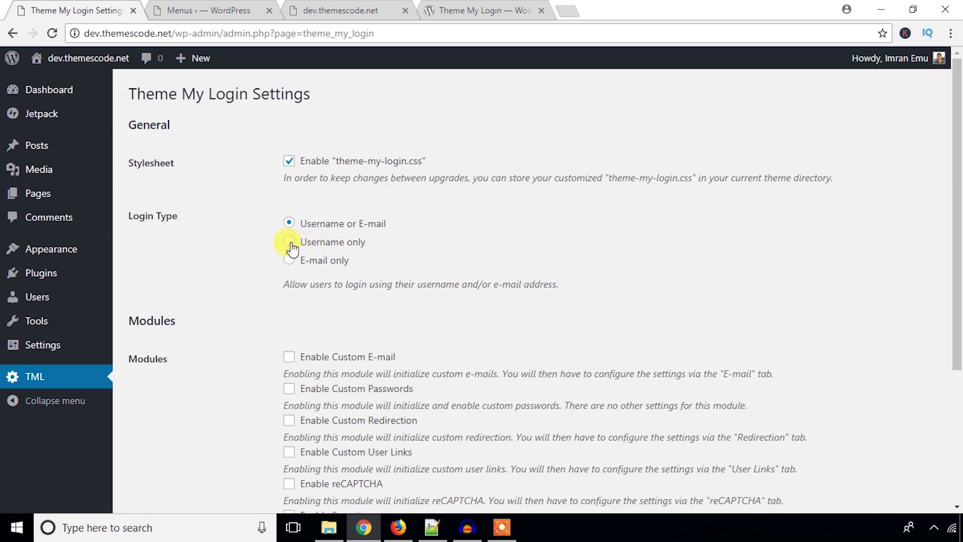
# - Enable the Custom E-mail, Custom Passwords, reCAPTCHA, Security, Themed Profiles and User Moderation modules in the Theme My Login settings
pyautogui.scroll(-3, 347, 314)
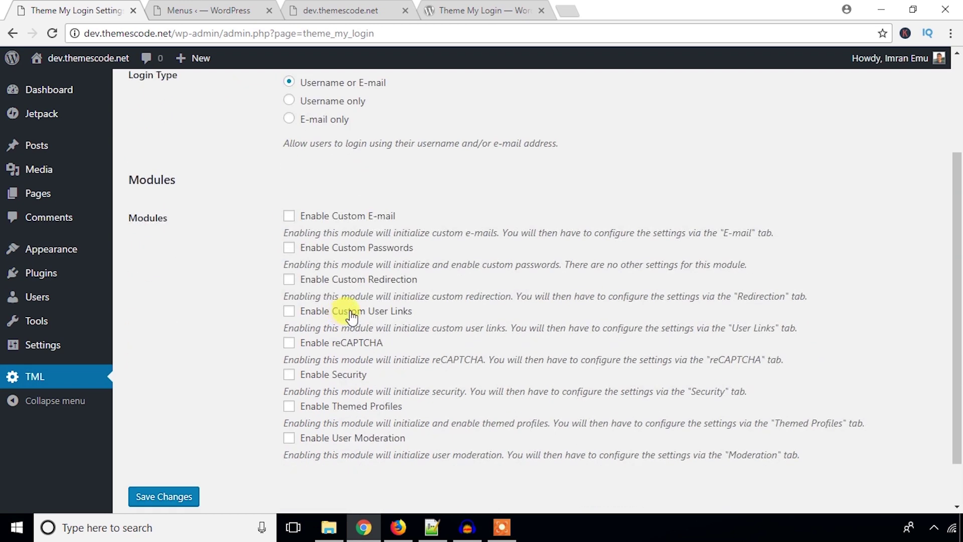
pyautogui.click(290, 216)
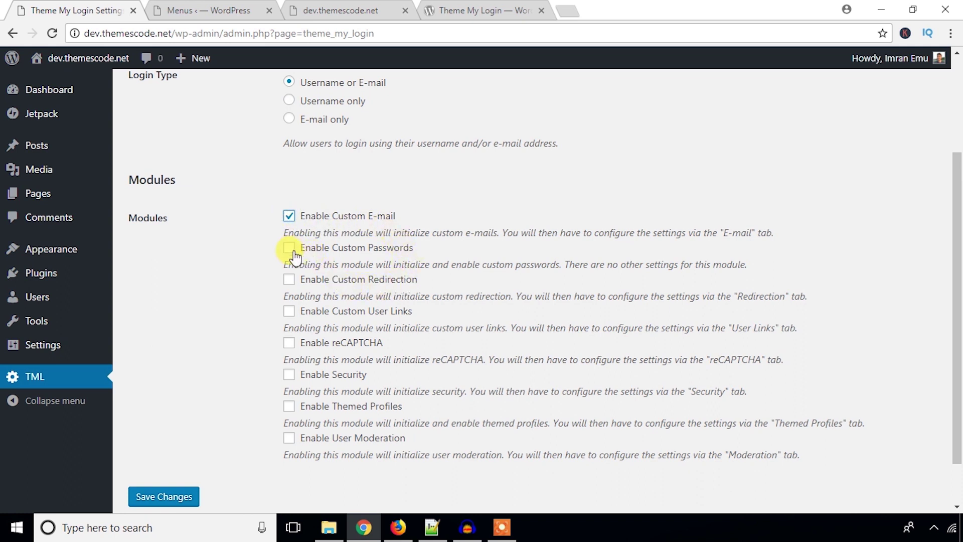
pyautogui.click(291, 249)
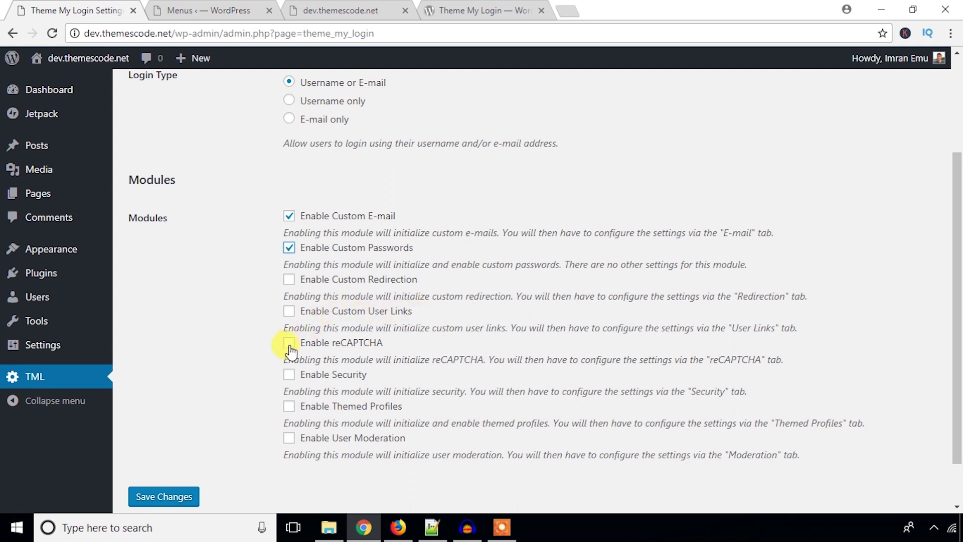
pyautogui.scroll(-1, 290, 346)
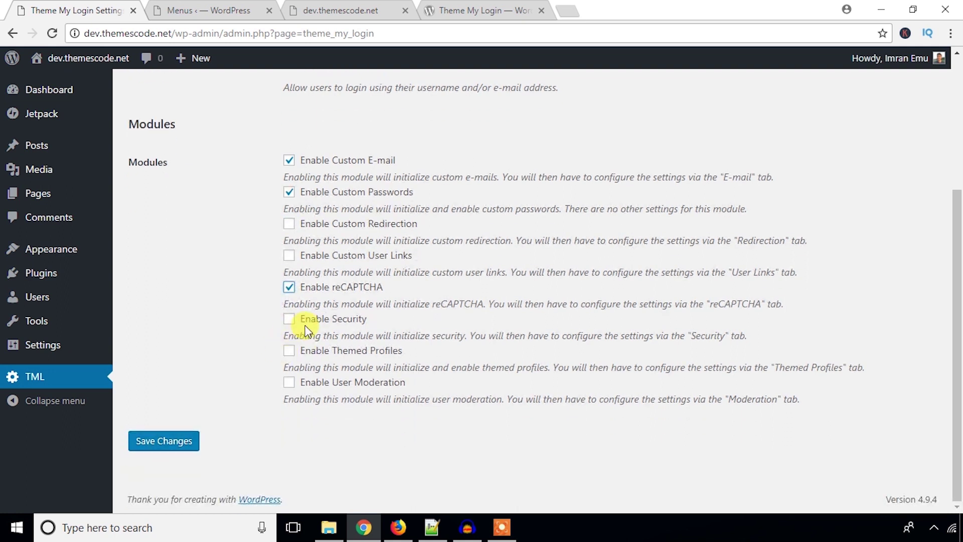
pyautogui.click(289, 351)
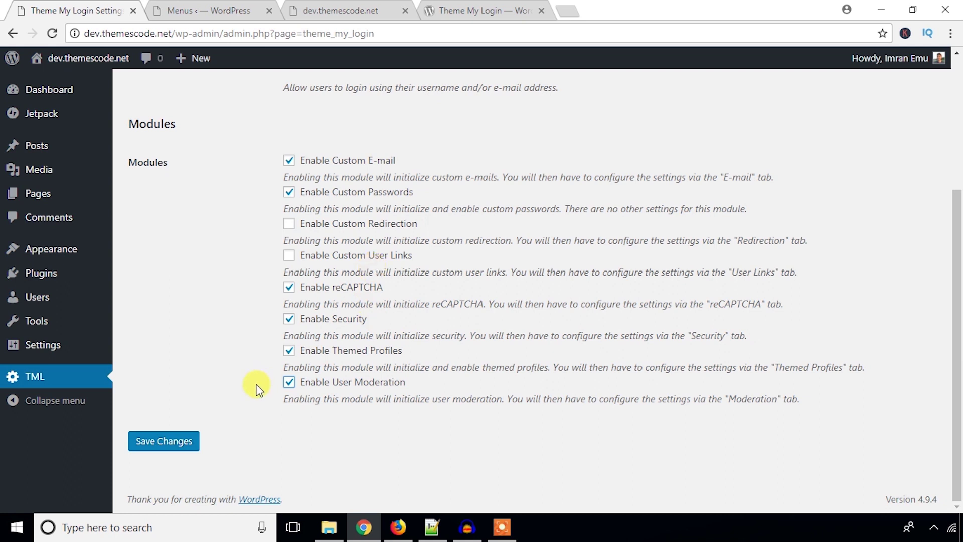
# - Save the selected modules, and also enable the Custom Redirection and Custom User Links modules and save the settings
pyautogui.click(161, 447)
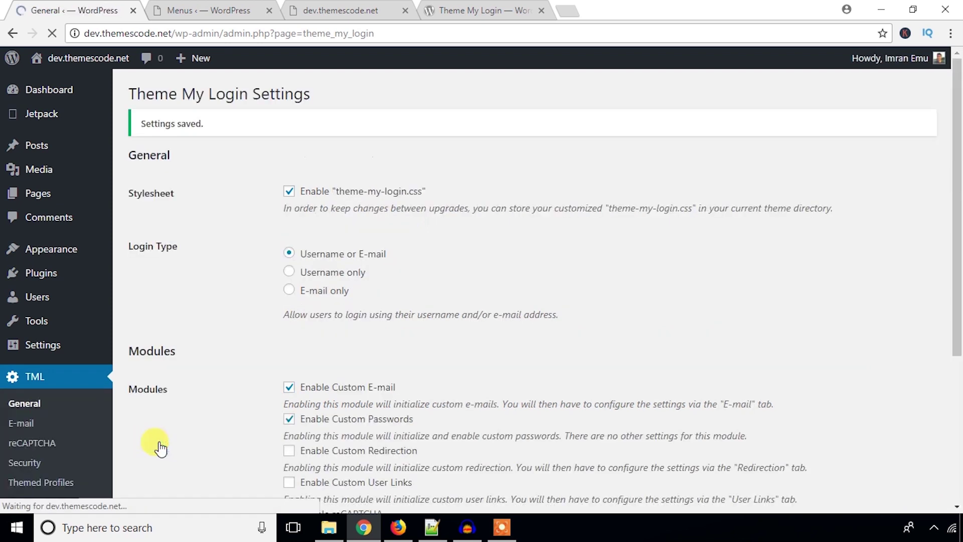
pyautogui.scroll(-4, 257, 268)
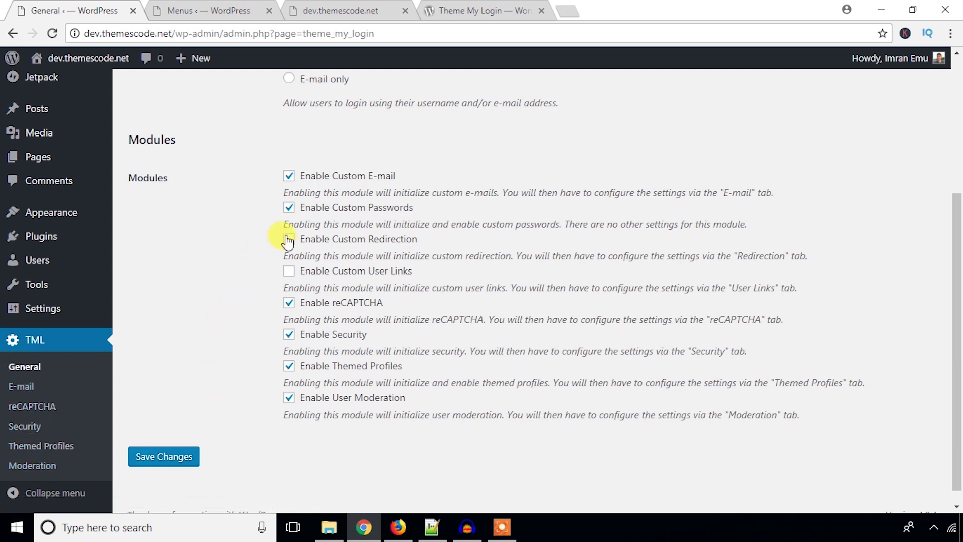
pyautogui.click(287, 272)
pyautogui.click(166, 463)
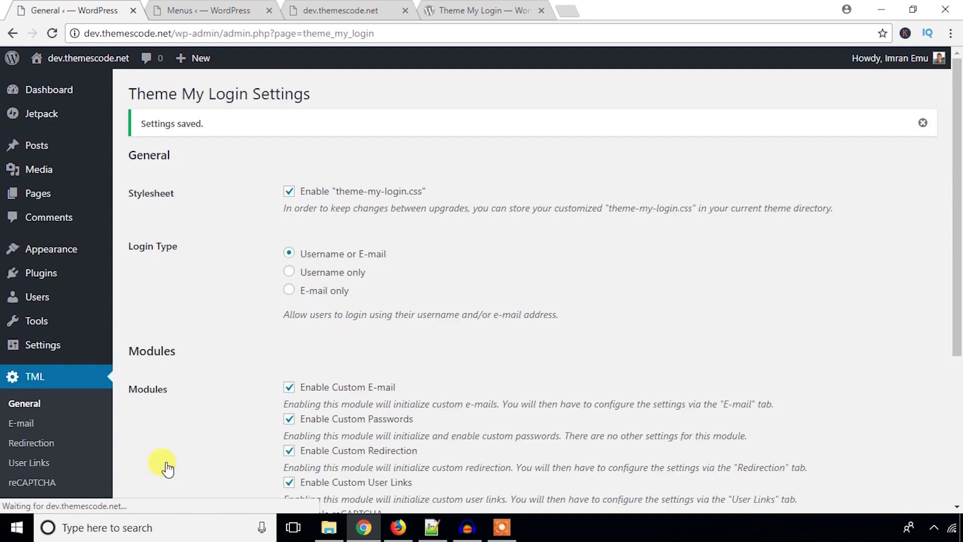
# - Look over the plugin's E-mail settings and the Administrator login and logout options in the Redirection settings
pyautogui.scroll(-5, 75, 447)
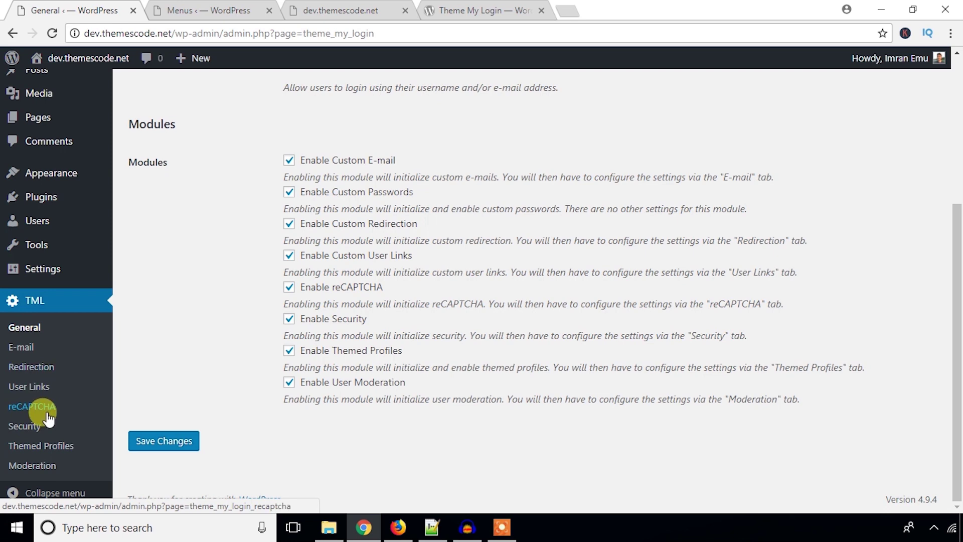
pyautogui.click(23, 351)
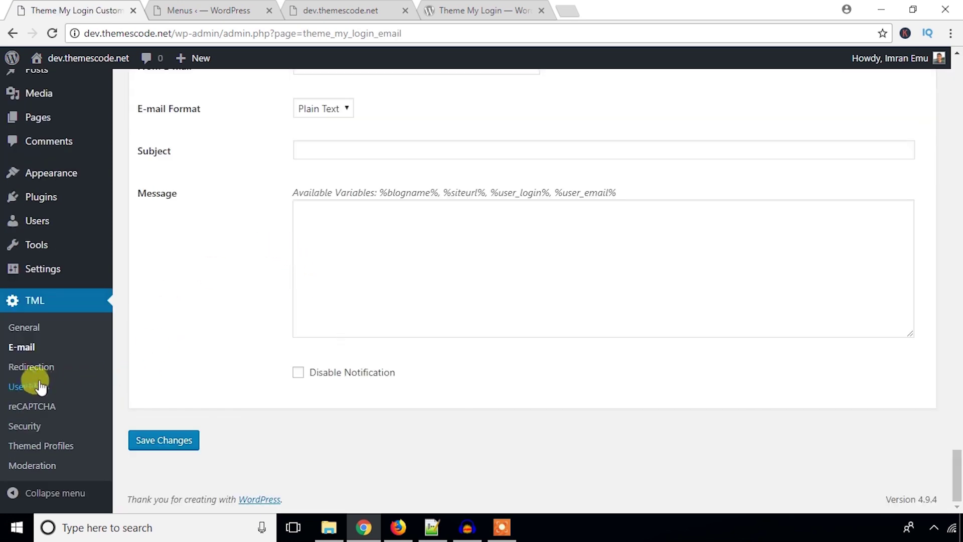
pyautogui.click(30, 367)
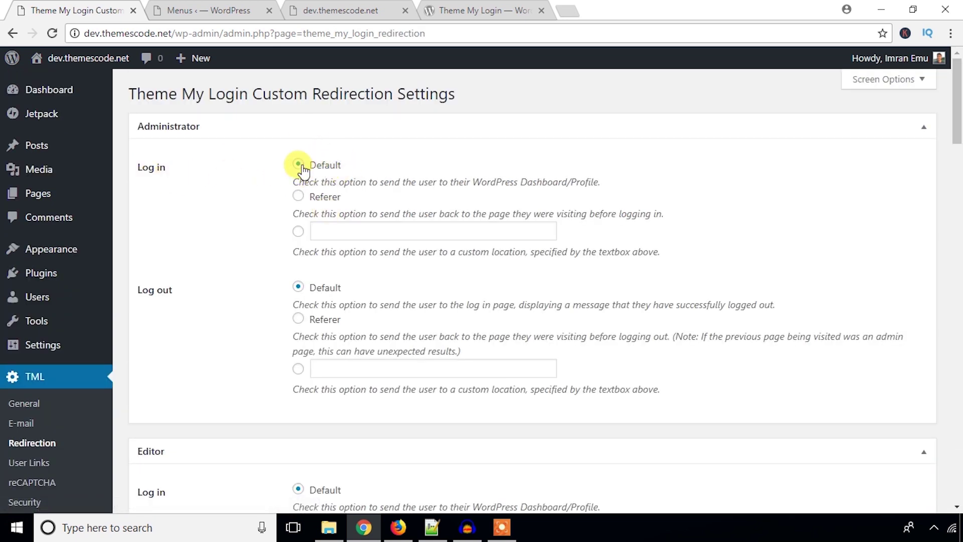
pyautogui.click(341, 230)
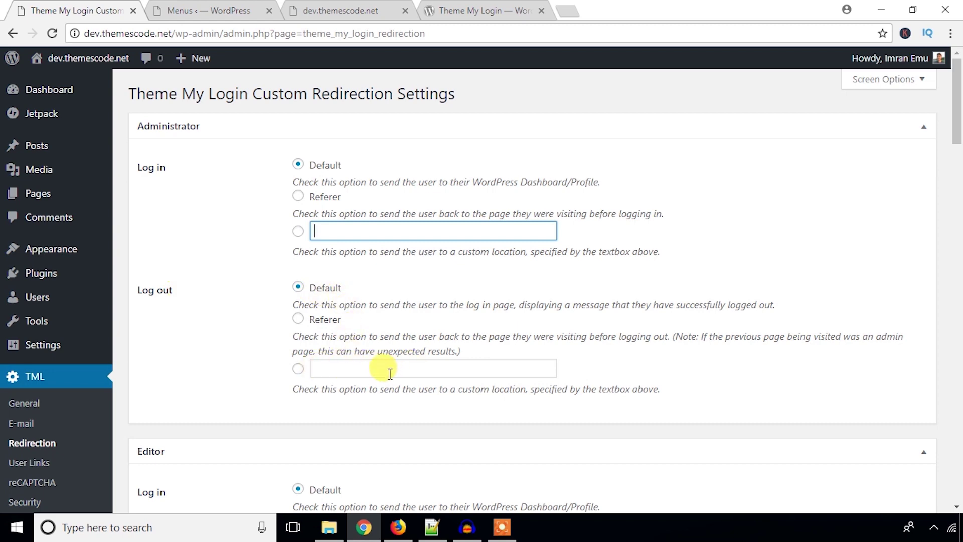
pyautogui.click(243, 329)
pyautogui.scroll(-3, 239, 266)
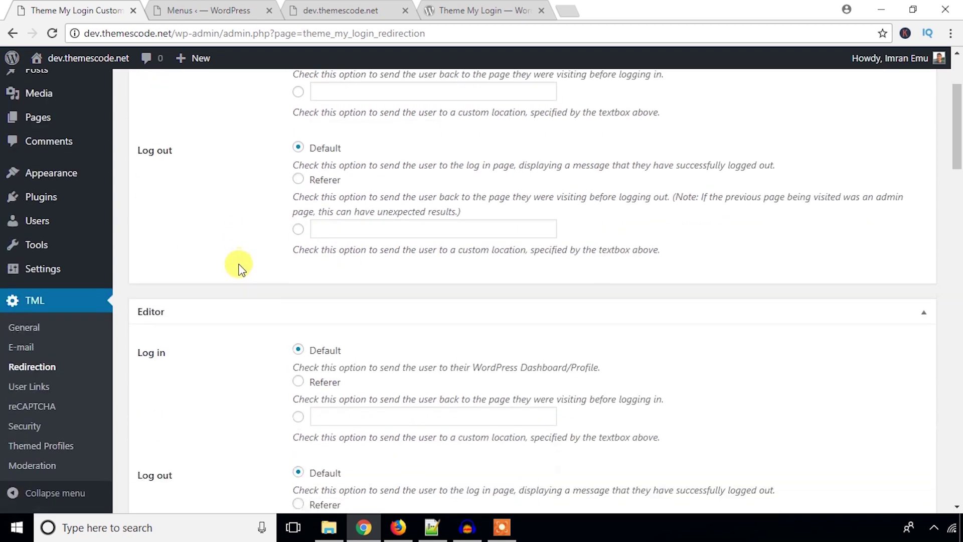
# - Try the Referer option for the Administrator's login redirection, return it to Default, and select the custom location option for logout
pyautogui.scroll(3, 240, 267)
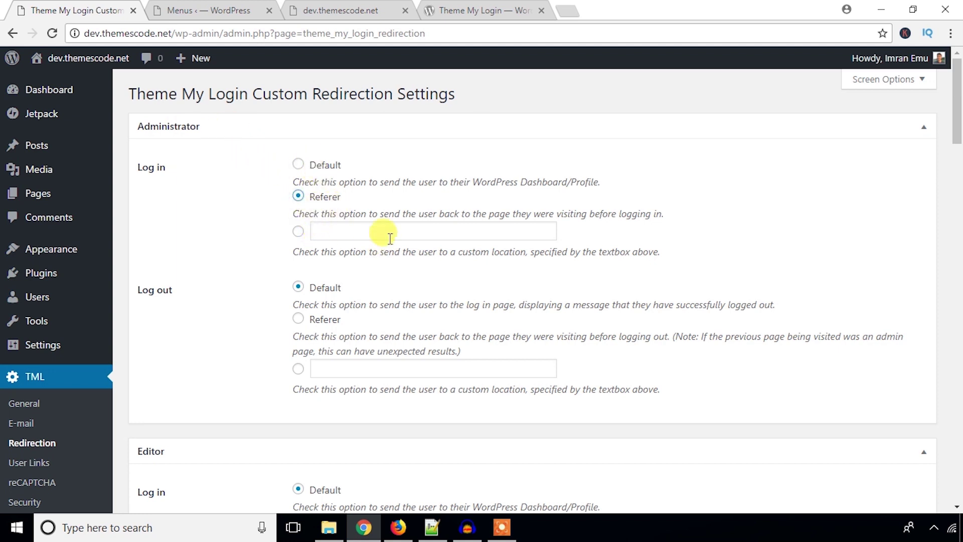
pyautogui.click(456, 230)
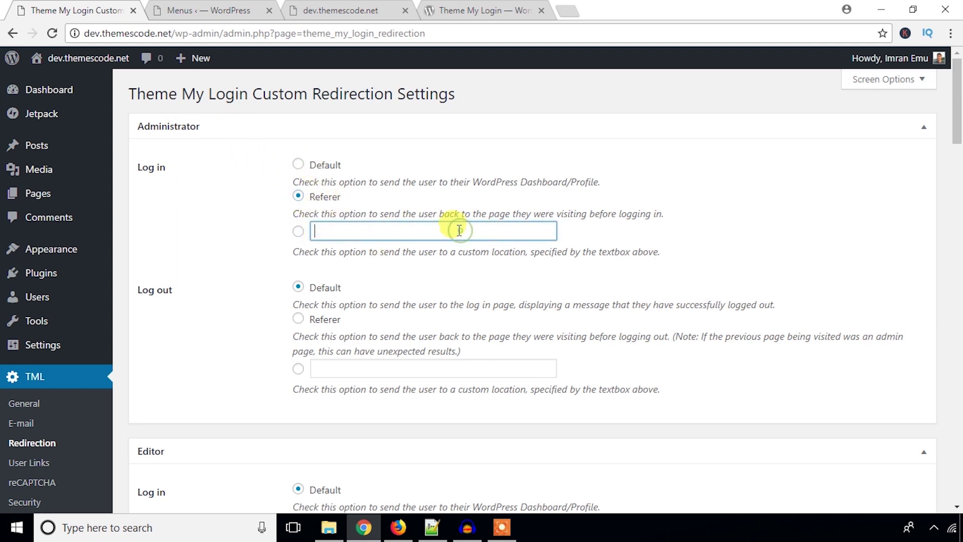
pyautogui.click(298, 164)
pyautogui.scroll(-3, 301, 276)
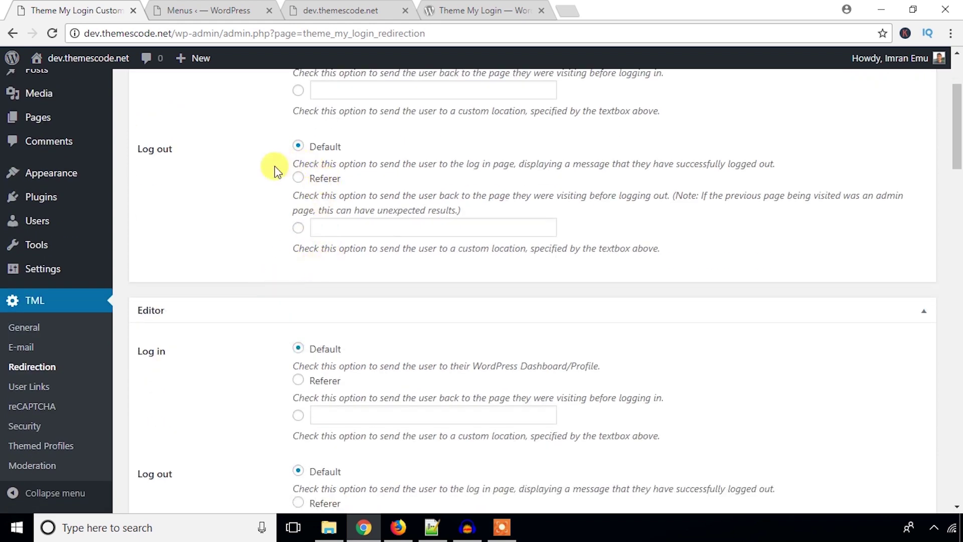
pyautogui.scroll(3, 274, 167)
pyautogui.scroll(-1, 275, 268)
pyautogui.scroll(-3, 275, 268)
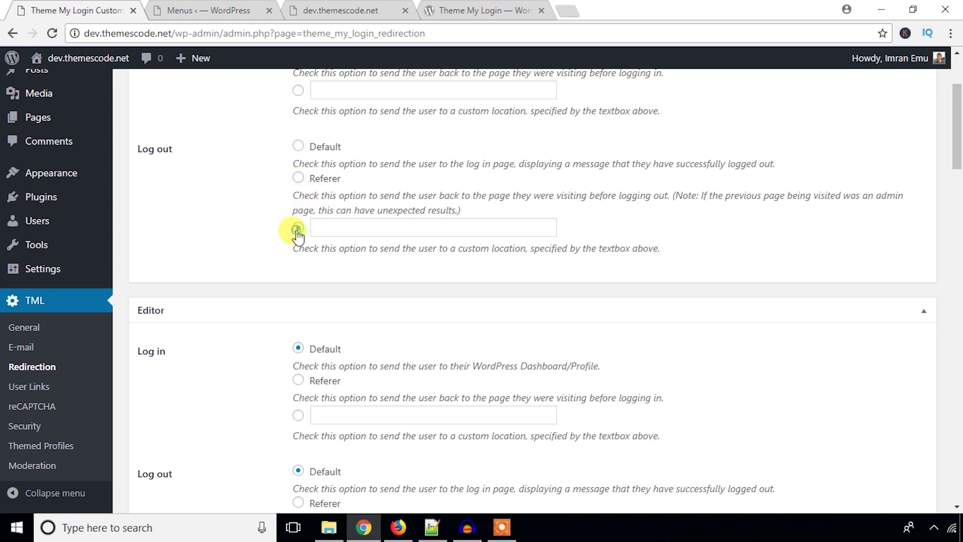
pyautogui.click(298, 230)
pyautogui.click(332, 232)
# - Review the login and logout redirection options for the remaining roles, from Editor down to Shop manager
pyautogui.scroll(-3, 320, 292)
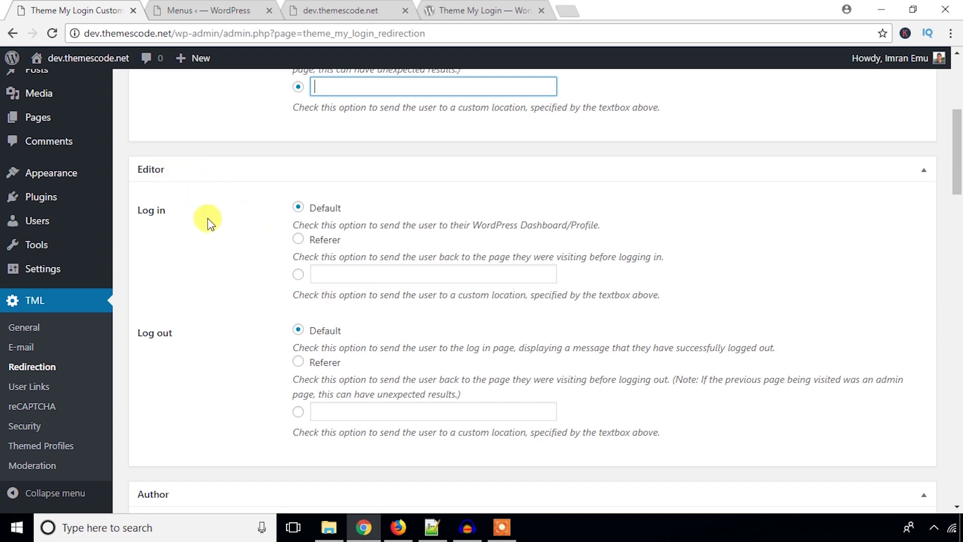
pyautogui.scroll(-3, 307, 290)
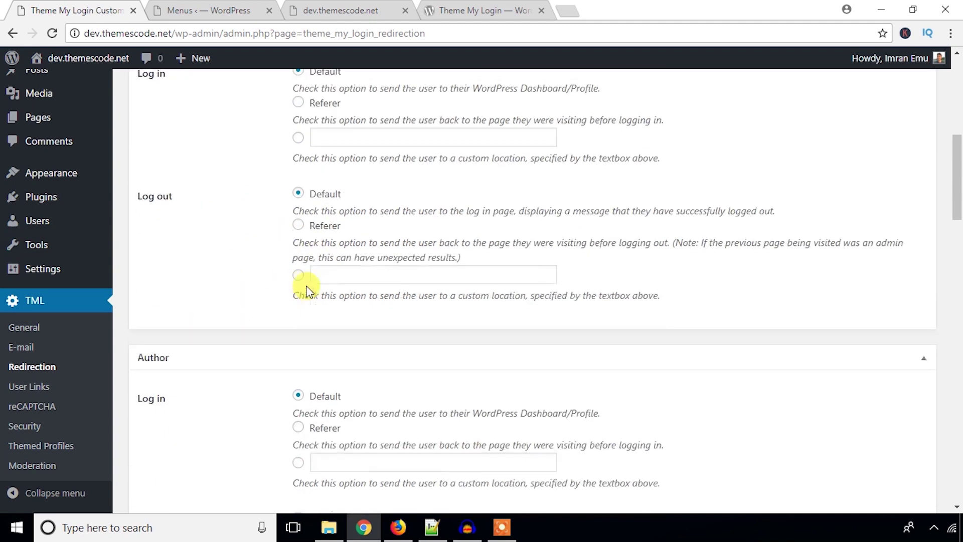
pyautogui.scroll(-3, 301, 252)
pyautogui.scroll(-2, 323, 254)
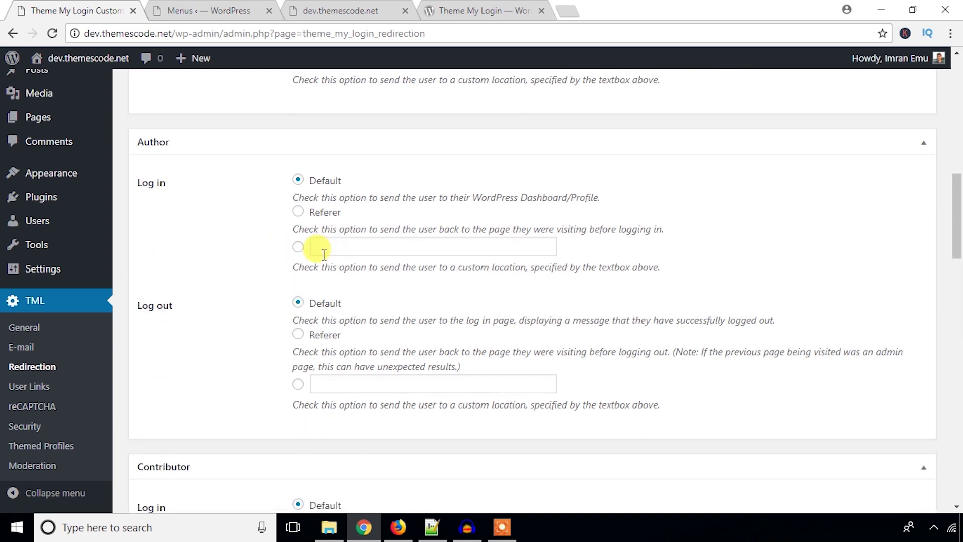
pyautogui.scroll(-20, 217, 308)
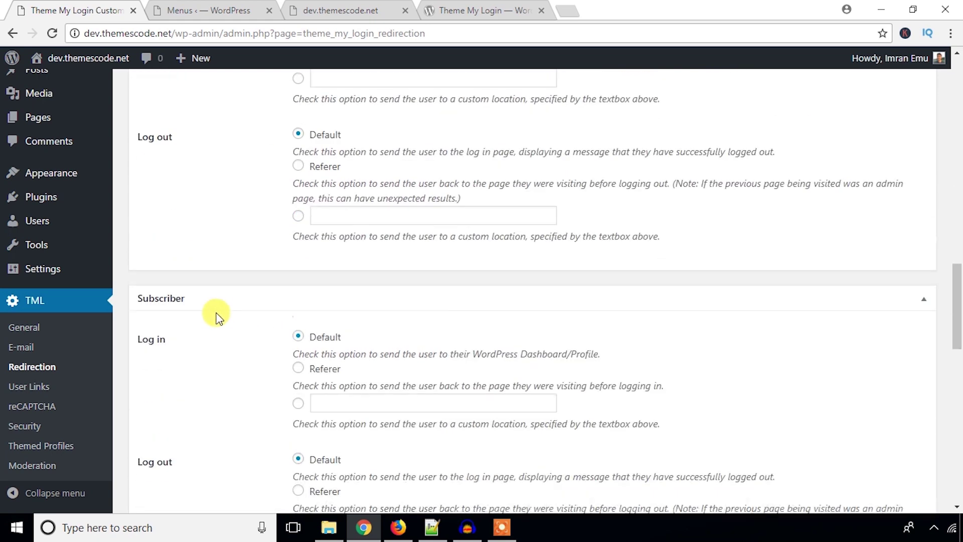
pyautogui.scroll(-4, 217, 317)
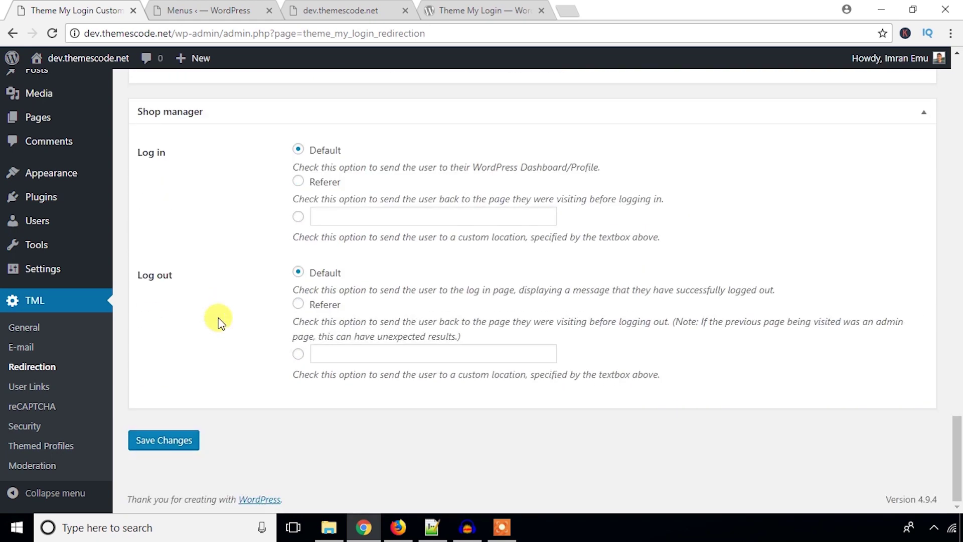
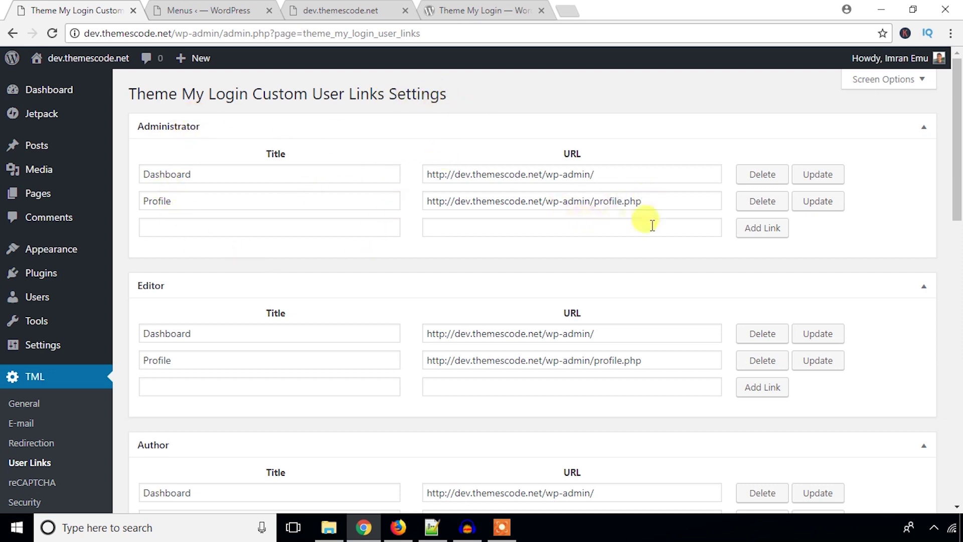
# - Review the dashboard and profile links listed for each role in the Custom User Links settings
pyautogui.scroll(-3, 208, 280)
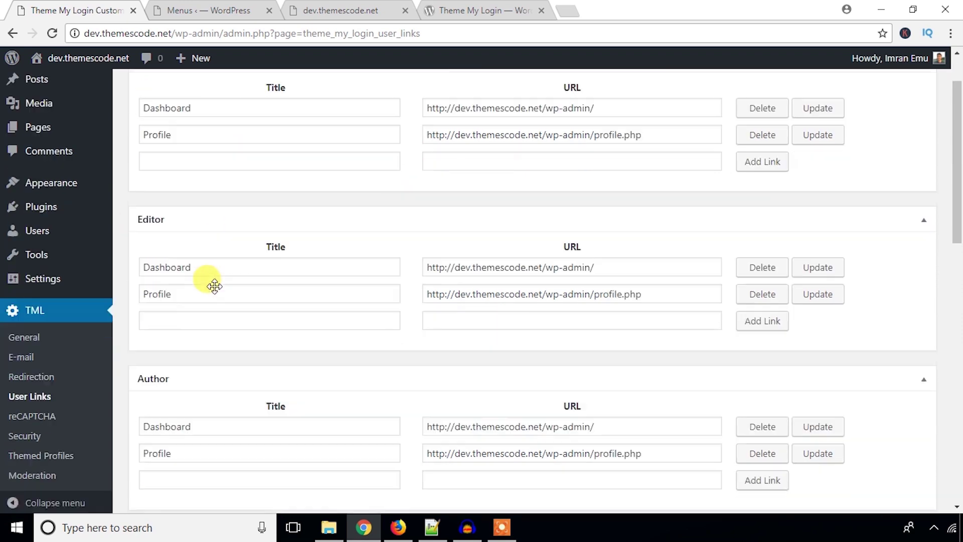
pyautogui.scroll(-3, 322, 350)
pyautogui.scroll(-4, 269, 346)
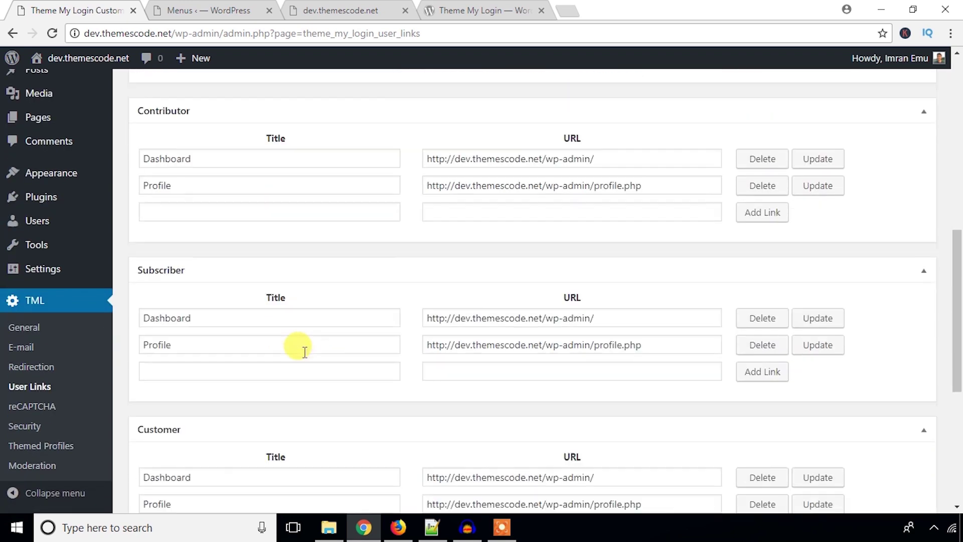
pyautogui.scroll(-5, 269, 308)
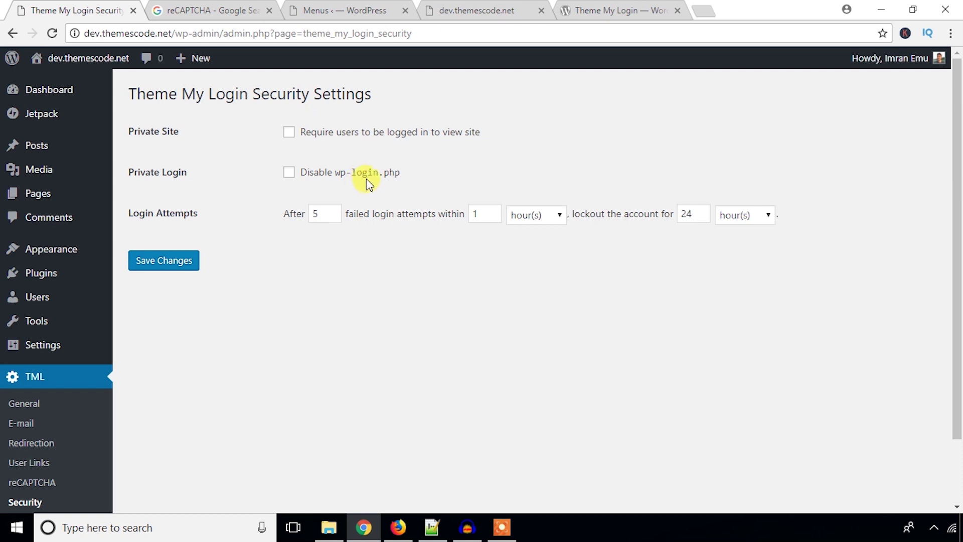
# - Select the private login option that disables wp-login.php in the Security settings and examine the Login Attempts setting
pyautogui.click(290, 173)
pyautogui.moveTo(206, 217); pyautogui.dragTo(137, 213)
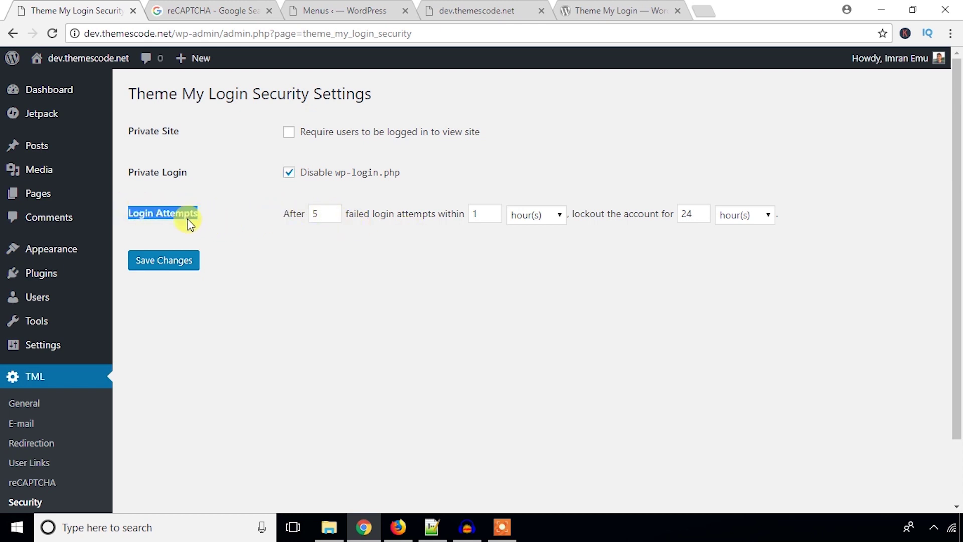
pyautogui.scroll(-2, 151, 301)
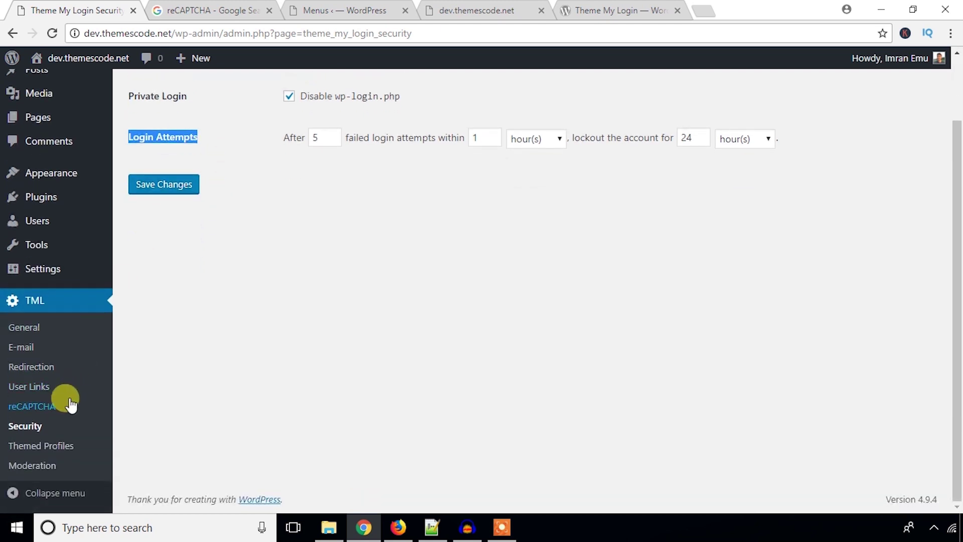
# - Look over the Themed Profiles settings, and try the Admin Approval and E-mail Confirmation moderation types in the User Moderation settings
pyautogui.click(45, 449)
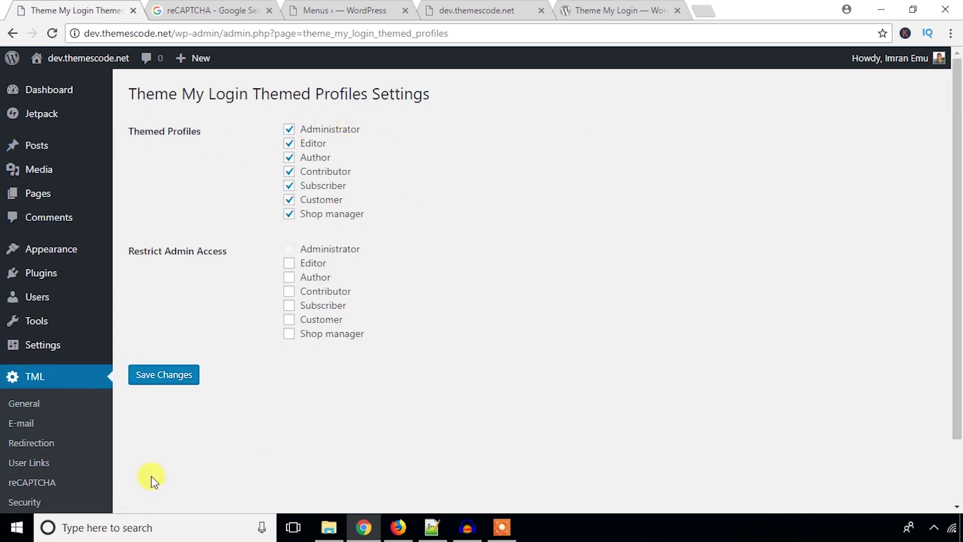
pyautogui.scroll(-2, 206, 418)
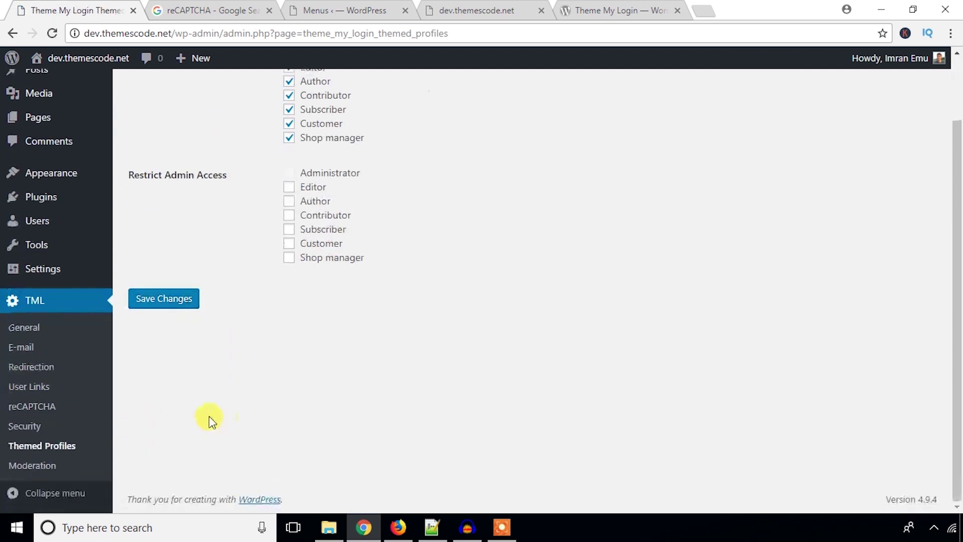
pyautogui.click(51, 469)
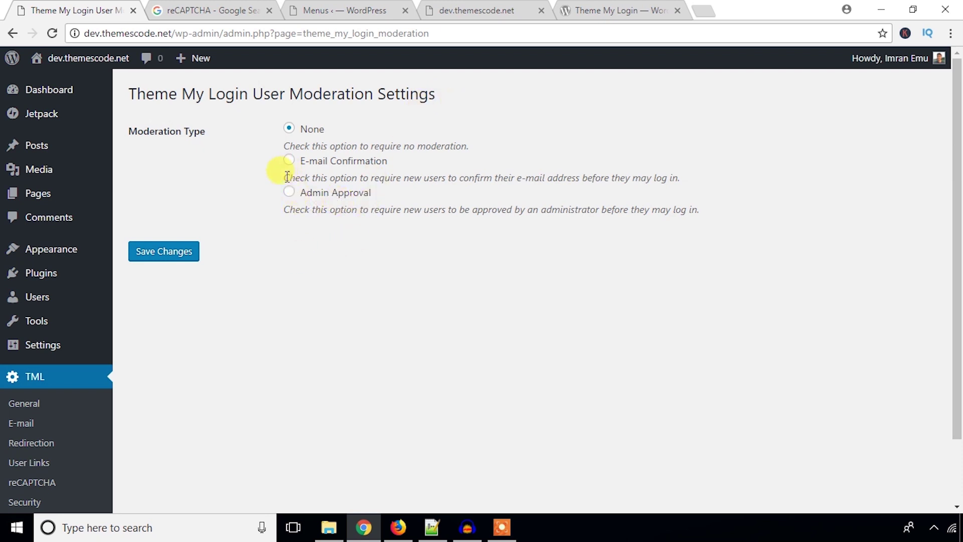
pyautogui.click(288, 193)
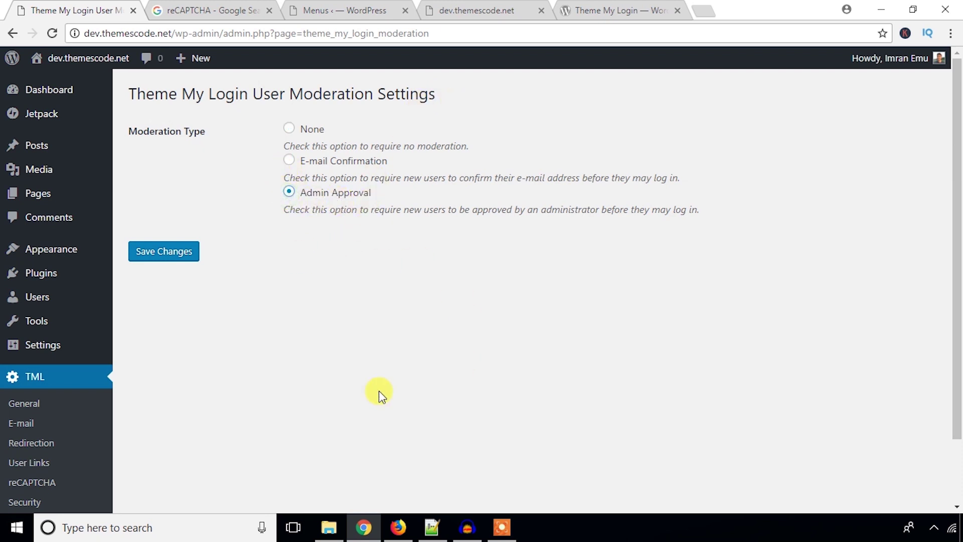
pyautogui.click(289, 161)
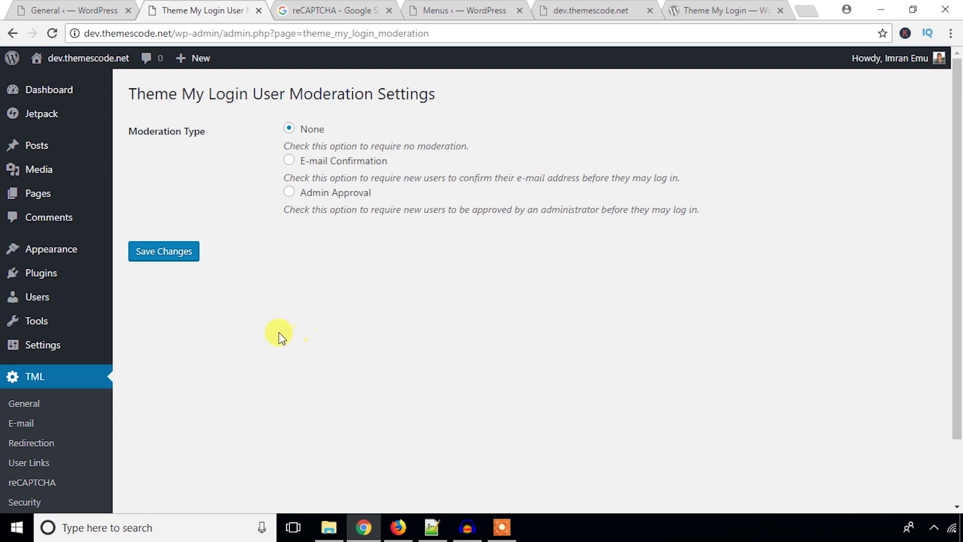
# - Switch to Firefox, open the site's Register page while logged out, and examine the notice above the login form
pyautogui.click(398, 526)
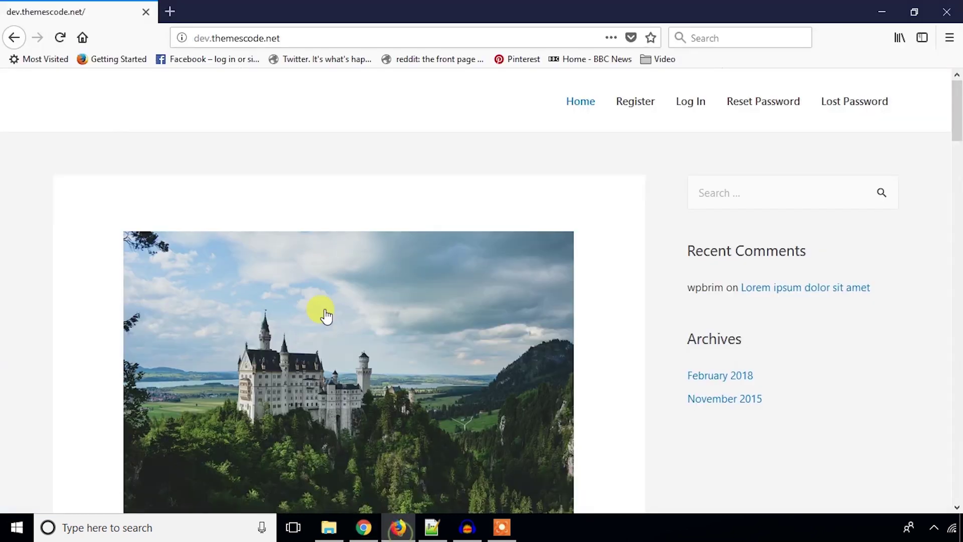
pyautogui.click(631, 108)
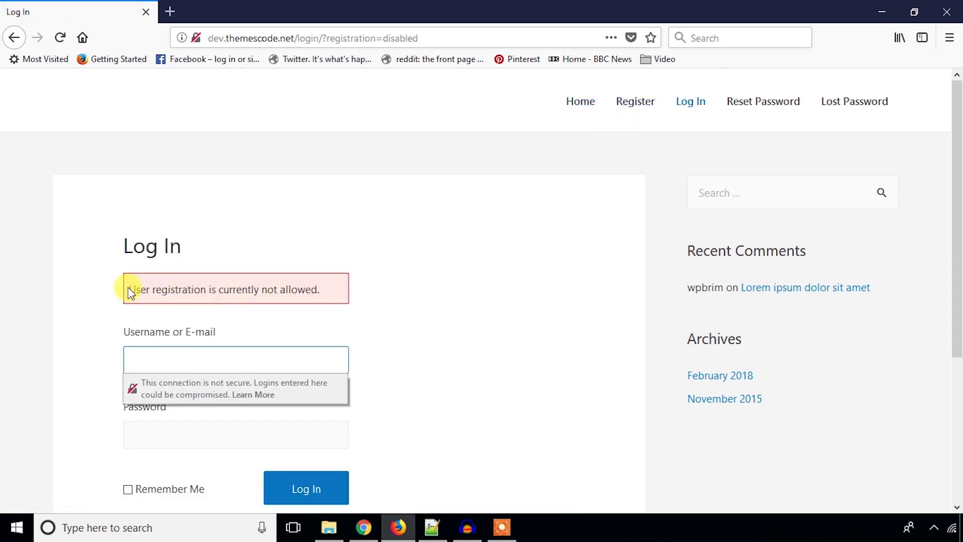
pyautogui.moveTo(128, 290)
pyautogui.mouseDown()
pyautogui.moveTo(318, 284)
pyautogui.moveTo(145, 292)
pyautogui.mouseUp()
pyautogui.click(387, 287)
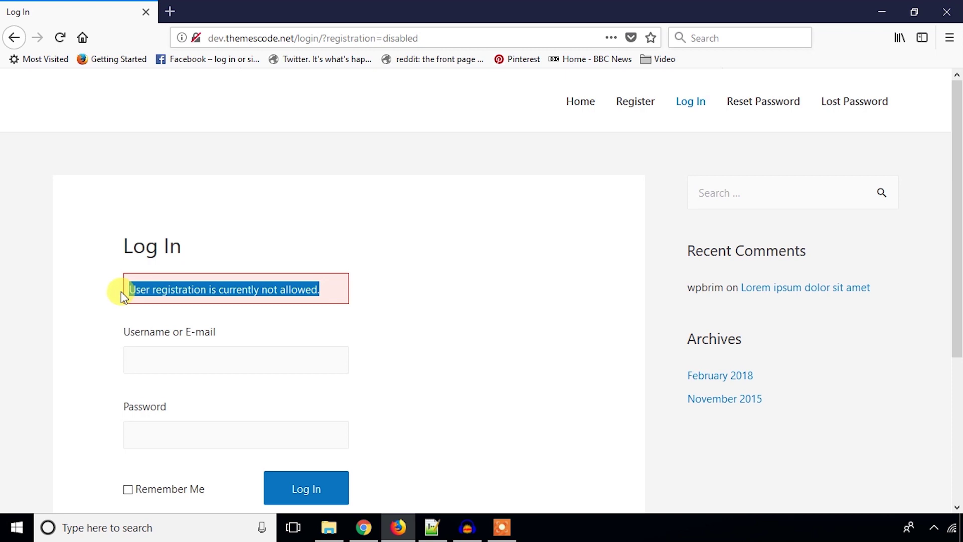
# - Switch to Chrome, enable the "Anyone can register" membership option in the WordPress General settings, and save the changes
pyautogui.click(374, 526)
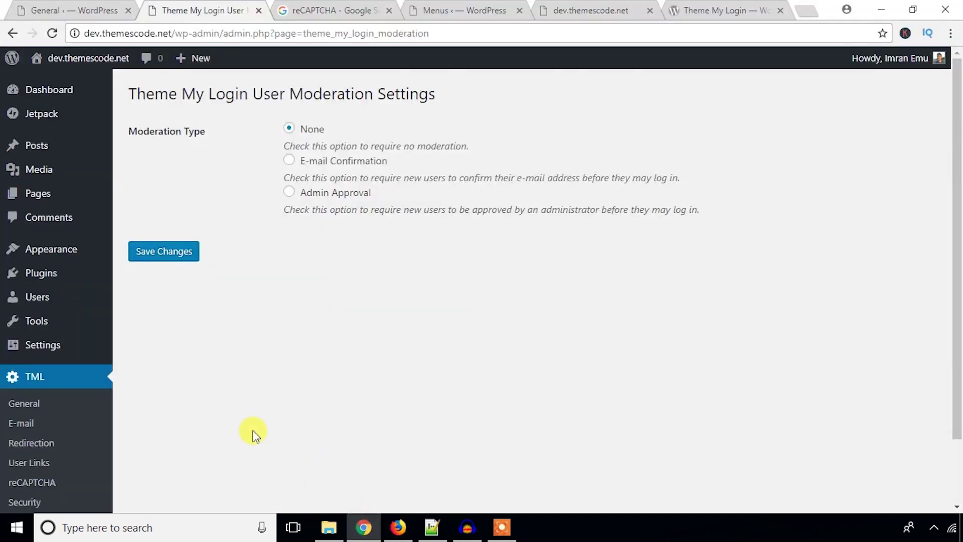
pyautogui.scroll(-1, 46, 396)
pyautogui.scroll(-1, 46, 396)
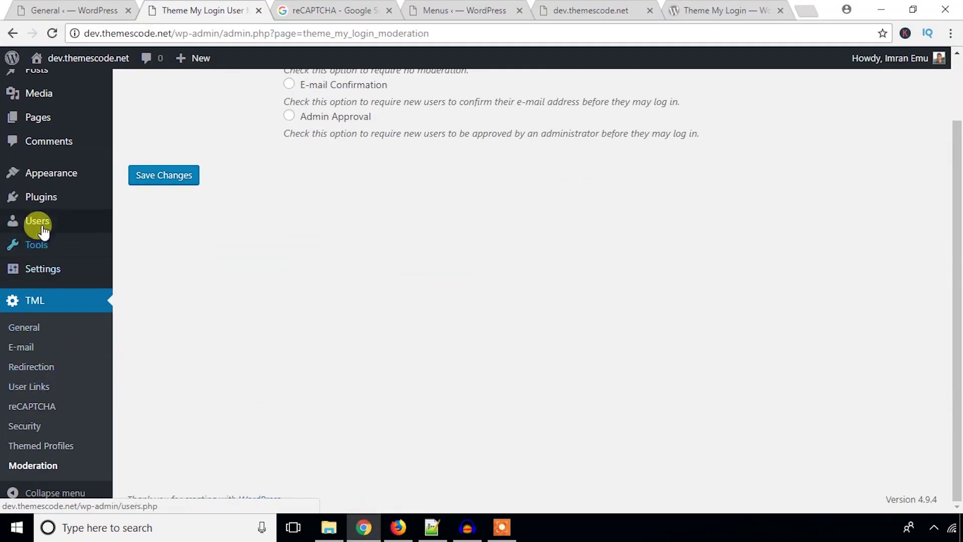
pyautogui.moveTo(45, 260)
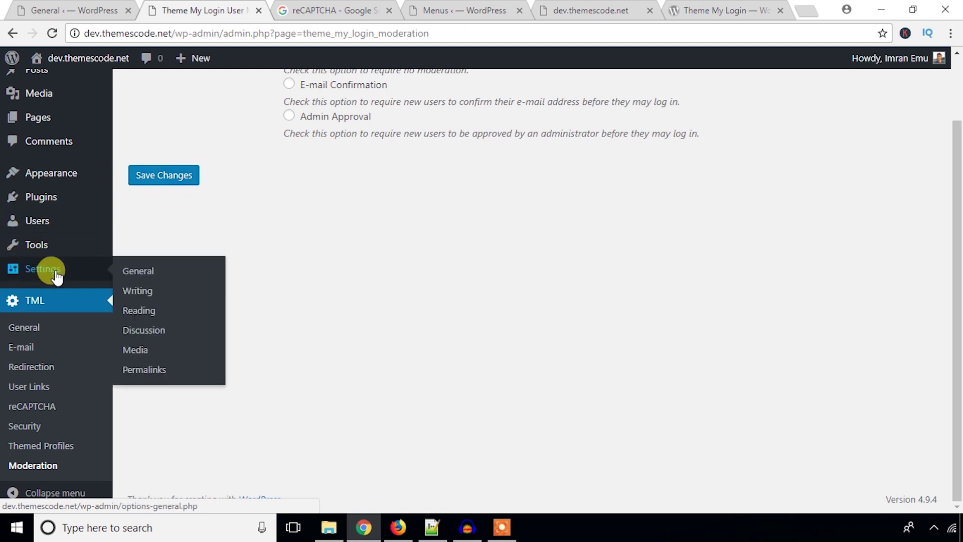
pyautogui.click(136, 273)
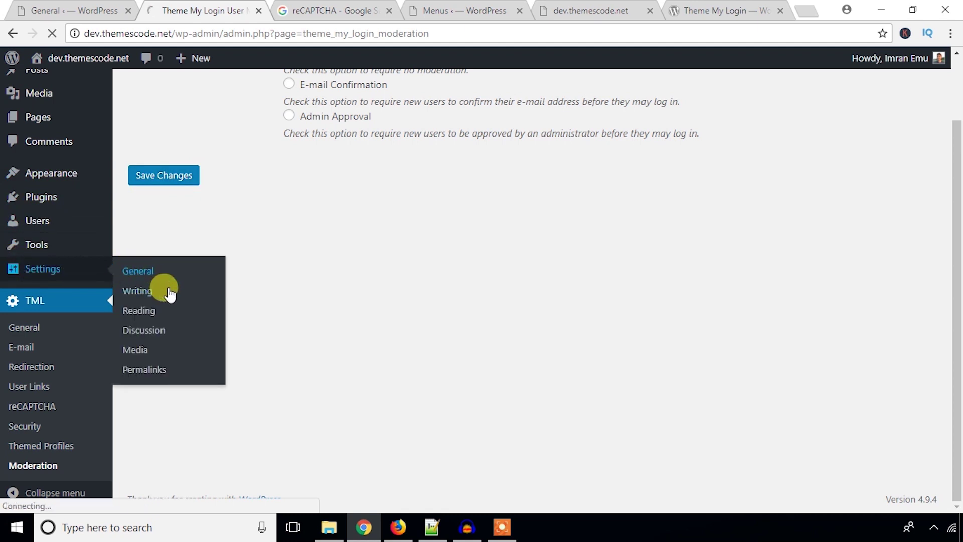
pyautogui.scroll(-8, 245, 323)
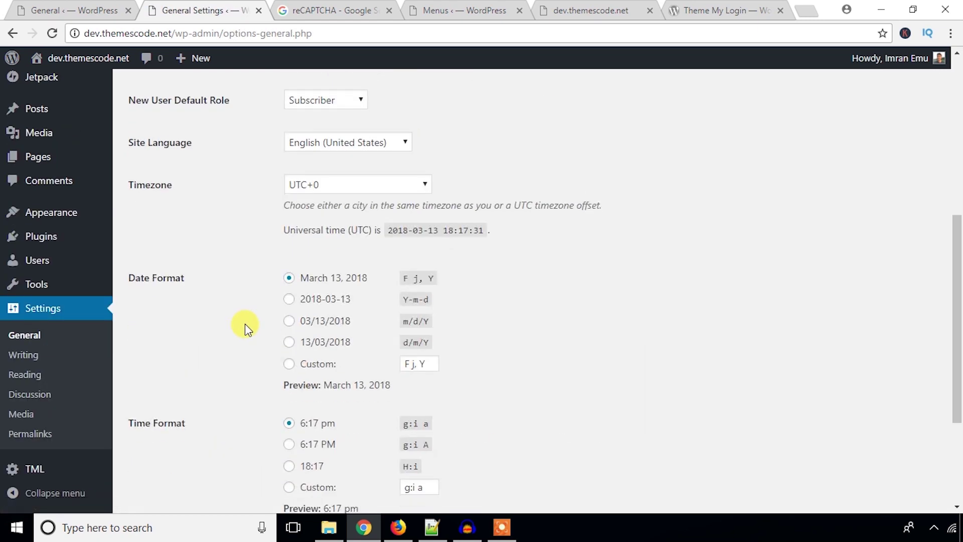
pyautogui.scroll(3, 245, 324)
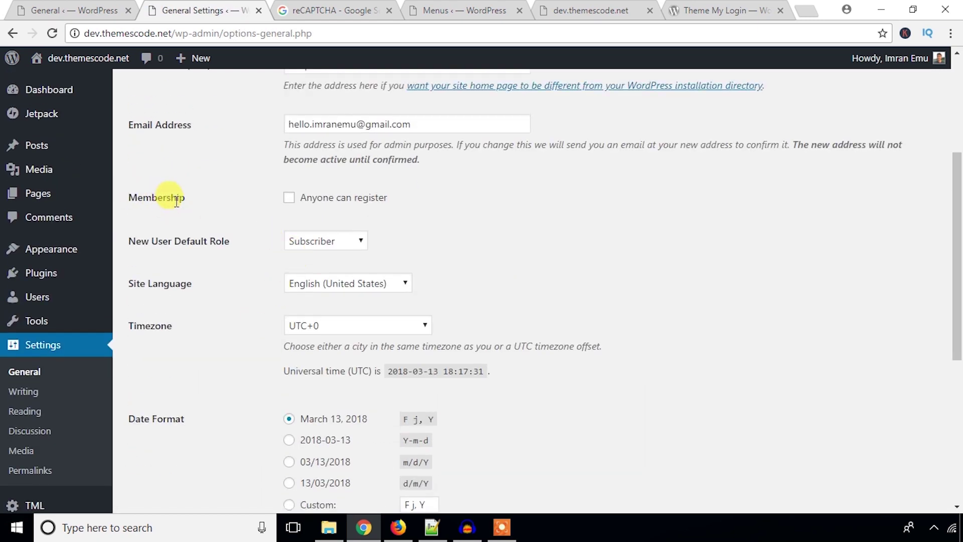
pyautogui.click(290, 198)
pyautogui.scroll(-6, 266, 321)
pyautogui.click(186, 441)
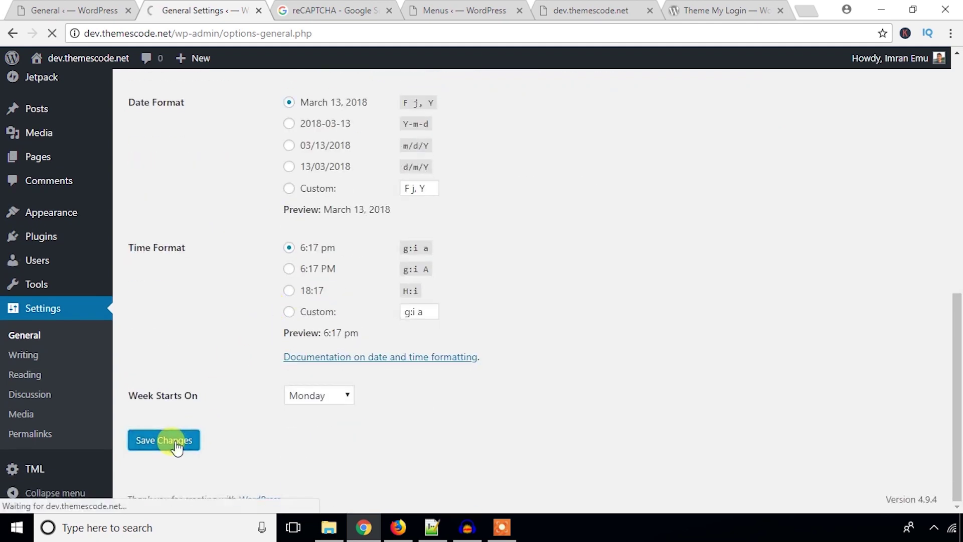
pyautogui.scroll(-8, 192, 425)
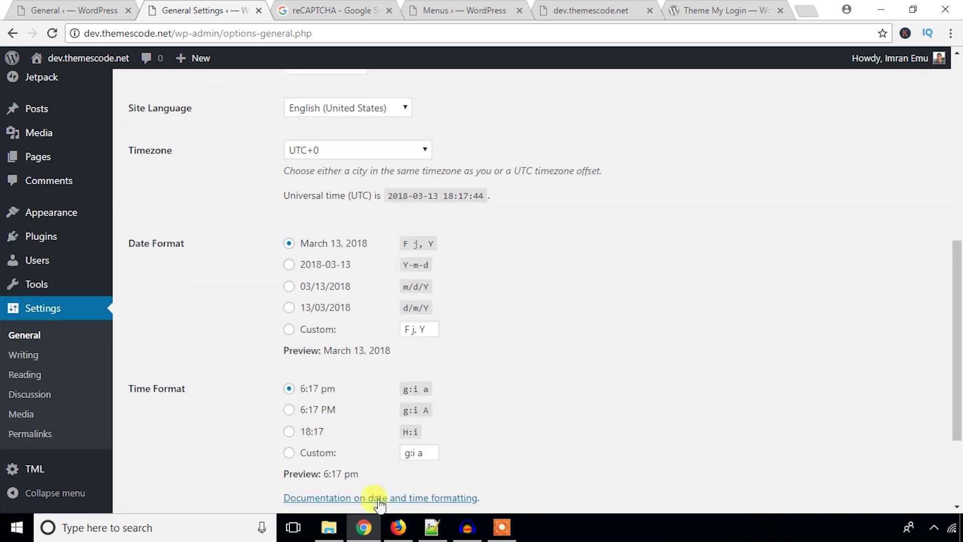
# - Switch to Firefox, reload the site from its Home page, and open the Register page to examine the registration form
pyautogui.click(397, 529)
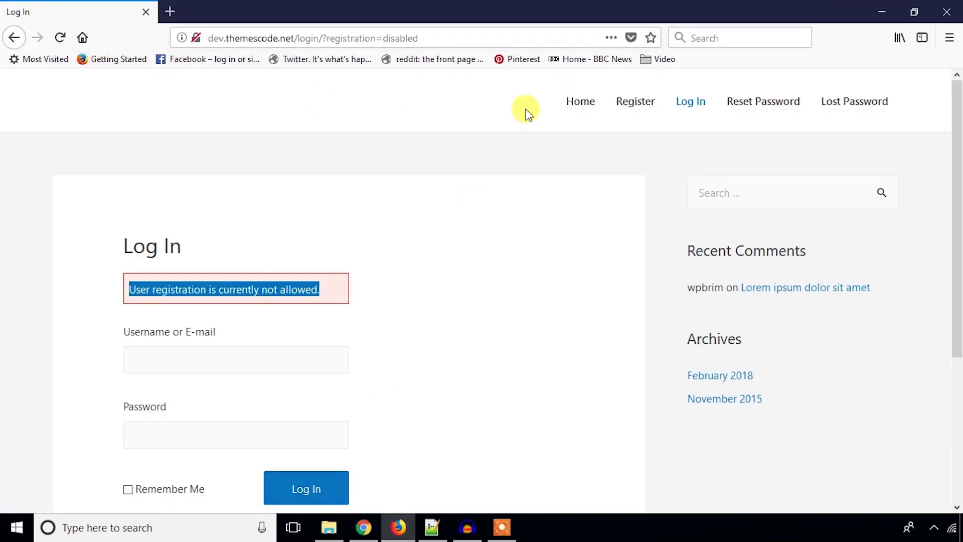
pyautogui.click(580, 101)
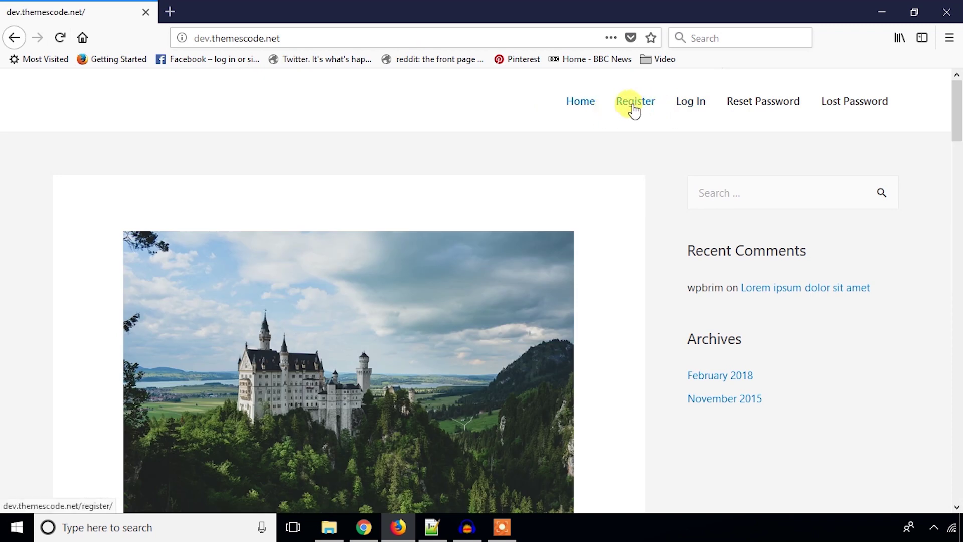
pyautogui.click(631, 106)
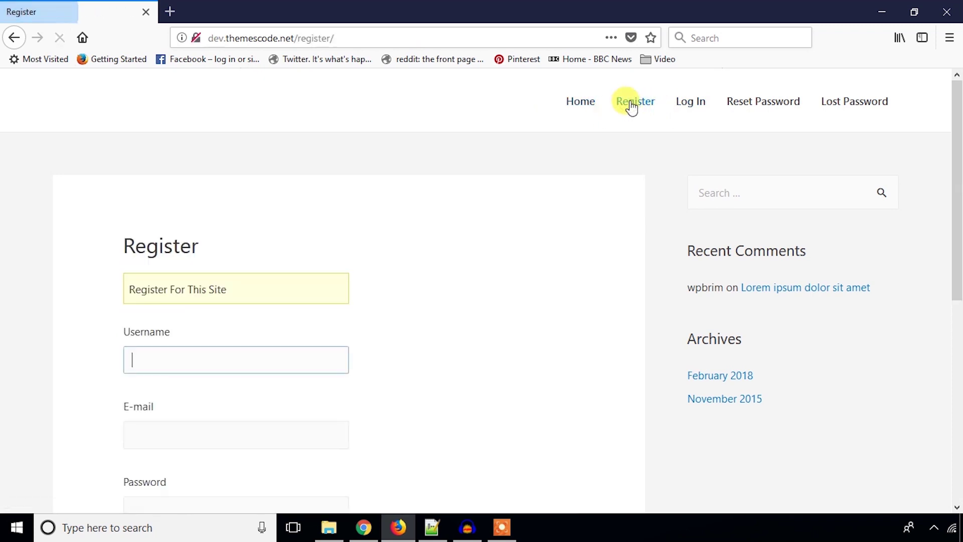
pyautogui.click(484, 241)
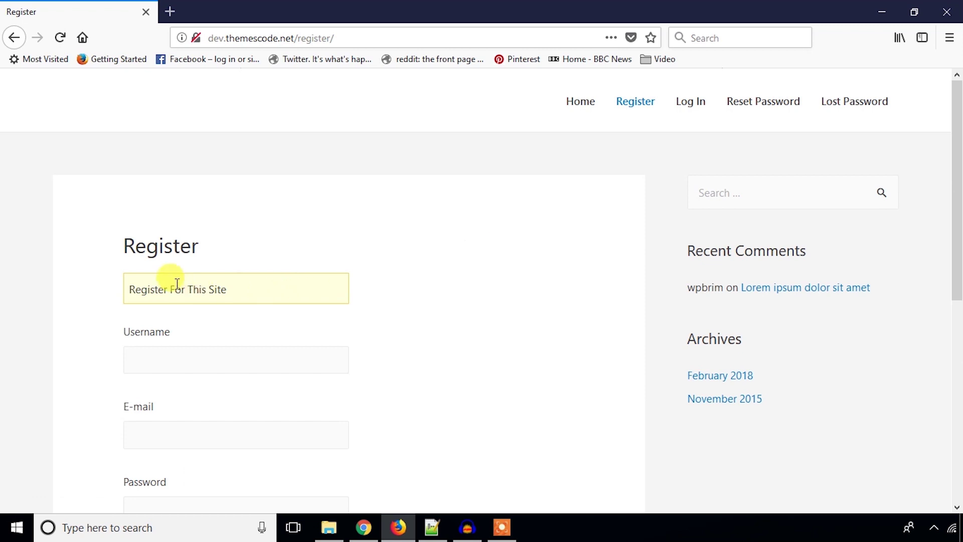
pyautogui.scroll(-5, 183, 279)
pyautogui.scroll(2, 185, 278)
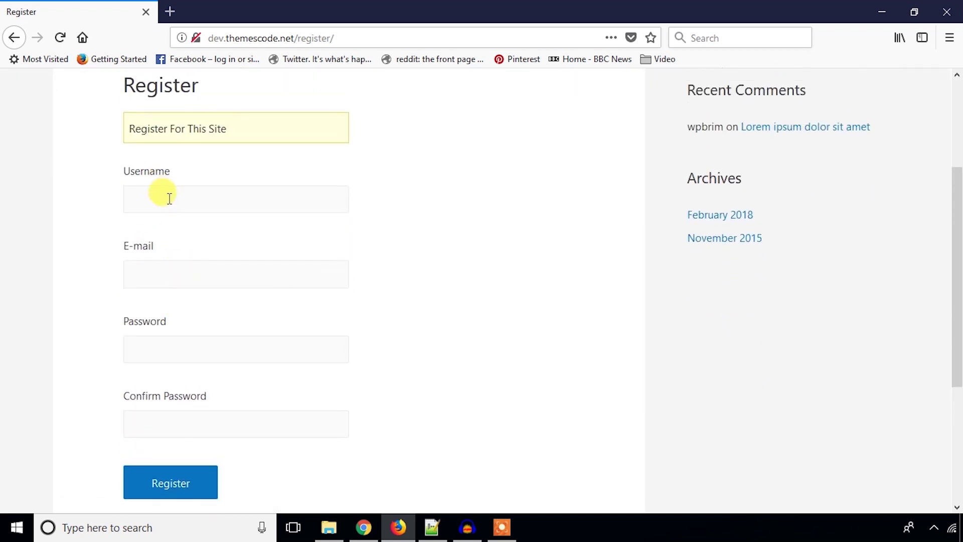
# - Enter a username in the registration form and look over the E-mail, Password and Confirm Password fields without completing them
pyautogui.click(169, 198)
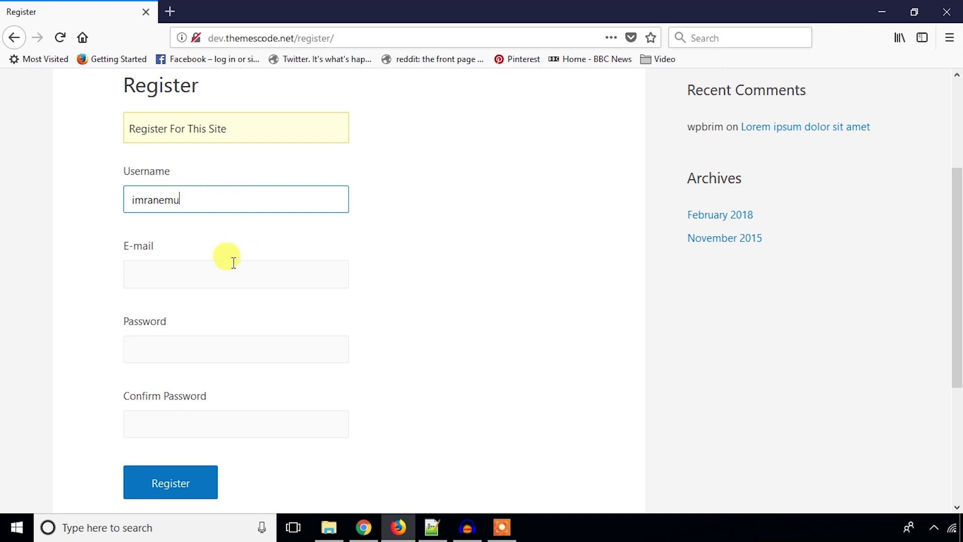
pyautogui.click(198, 281)
pyautogui.click(300, 326)
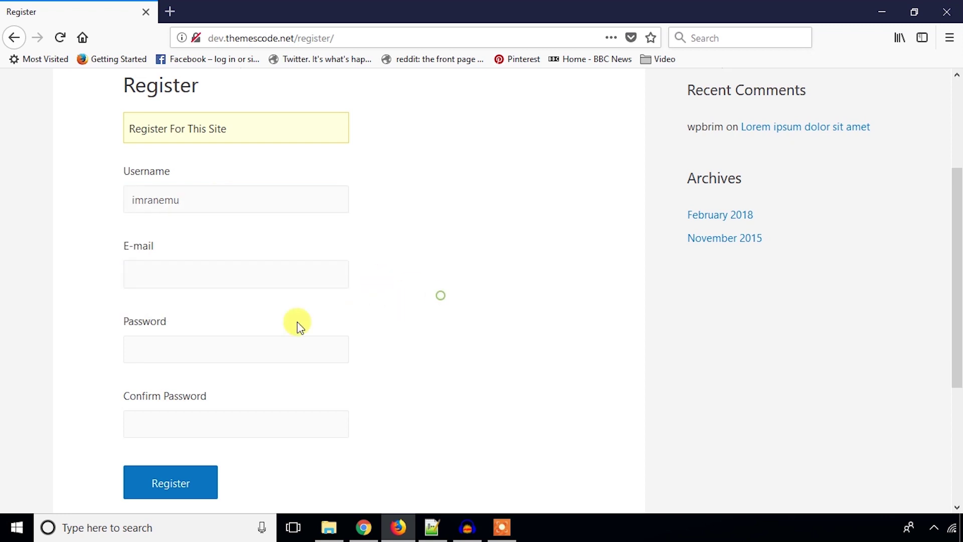
pyautogui.click(238, 339)
pyautogui.click(544, 439)
pyautogui.click(288, 416)
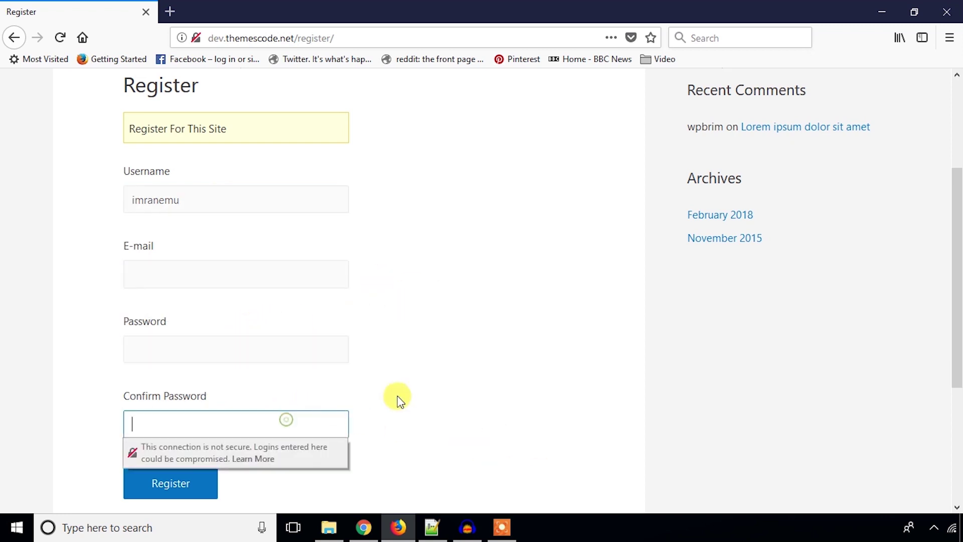
pyautogui.scroll(-4, 321, 389)
pyautogui.click(256, 293)
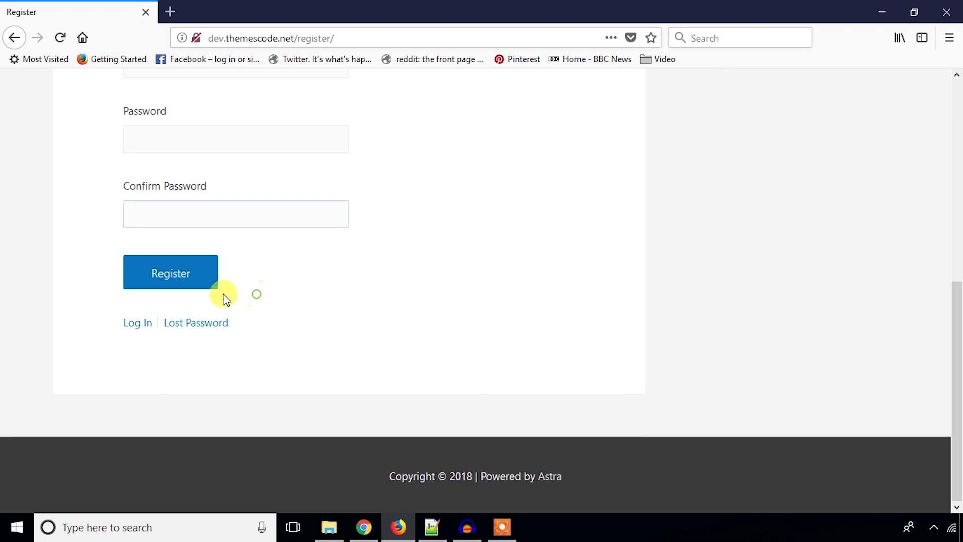
pyautogui.click(185, 278)
pyautogui.scroll(1, 324, 334)
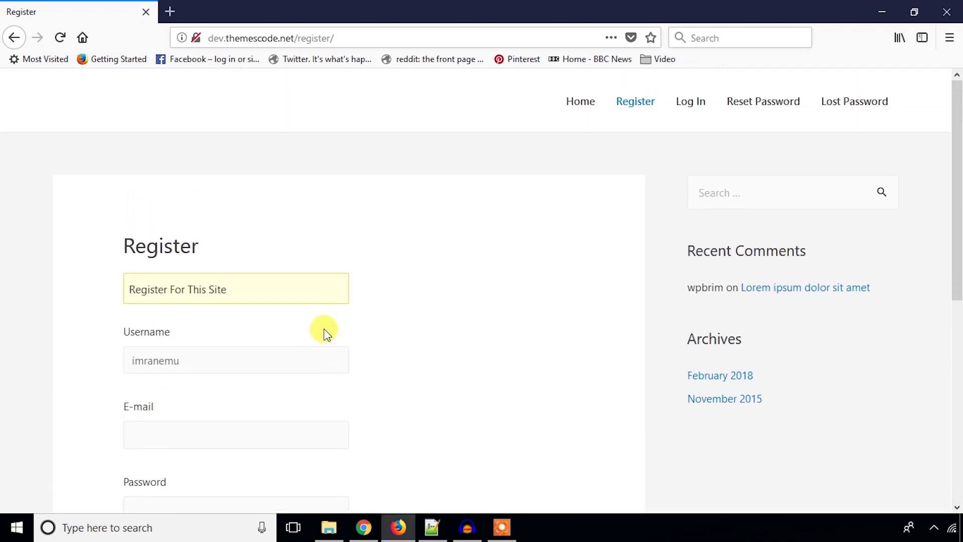
pyautogui.scroll(-7, 336, 336)
pyautogui.scroll(7, 396, 348)
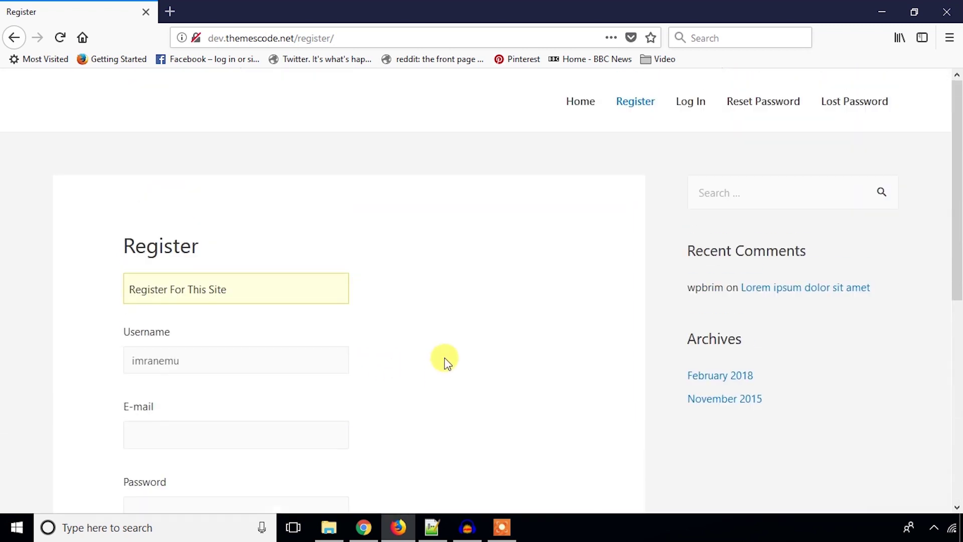
# - Open the site's Log In page and examine the themed login form and the links beneath it
pyautogui.click(690, 106)
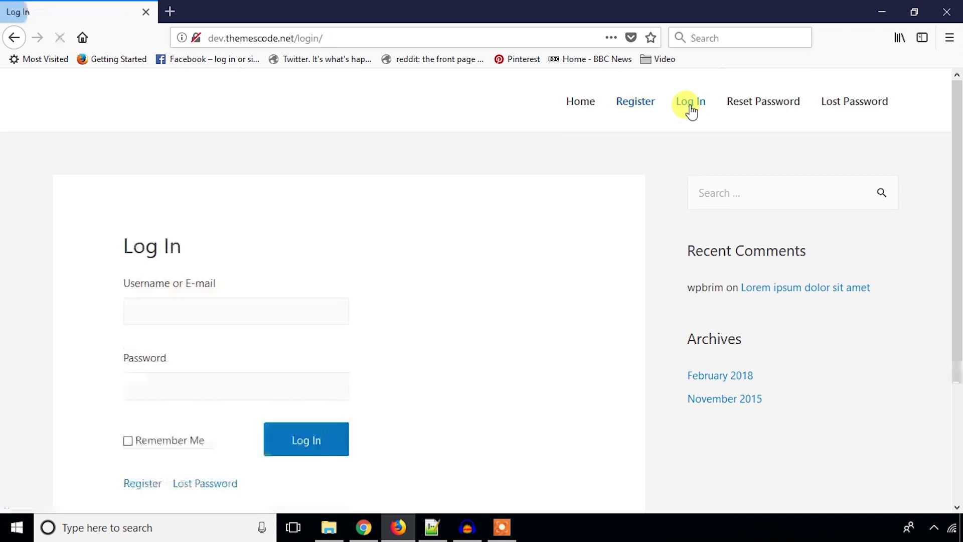
pyautogui.click(491, 218)
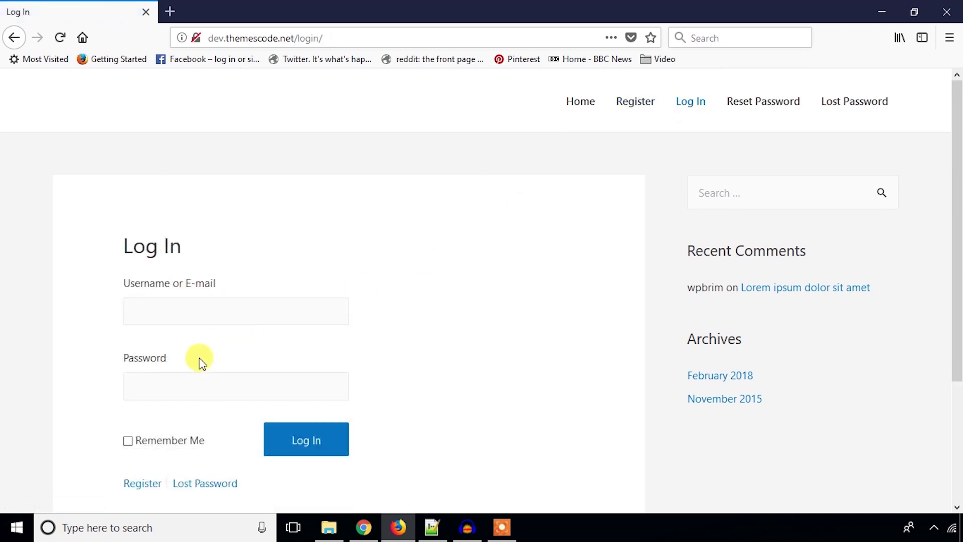
pyautogui.scroll(-3, 196, 363)
pyautogui.scroll(3, 237, 286)
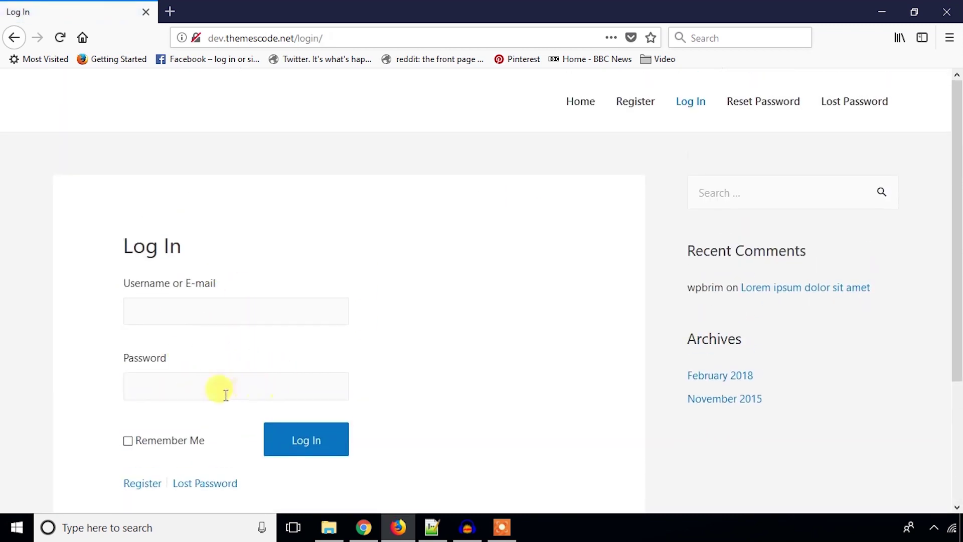
pyautogui.scroll(-3, 204, 389)
pyautogui.scroll(3, 426, 378)
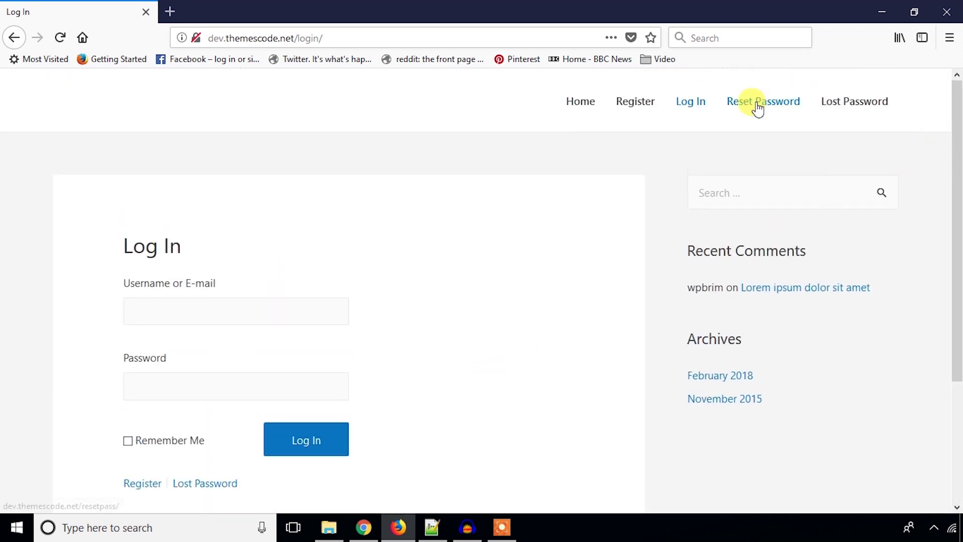
# - Open the Lost Password page and the Reset Password page, and examine the form and notices shown there
pyautogui.click(839, 109)
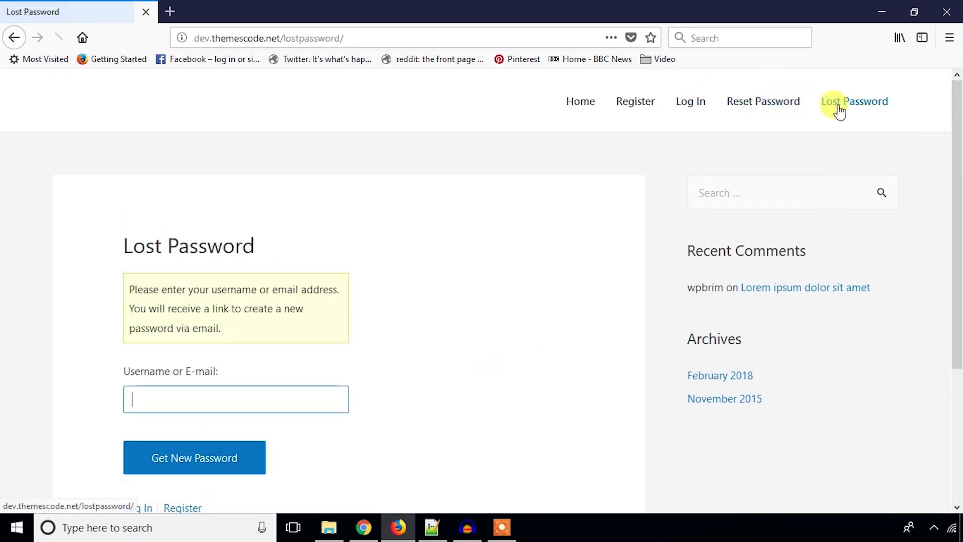
pyautogui.click(751, 109)
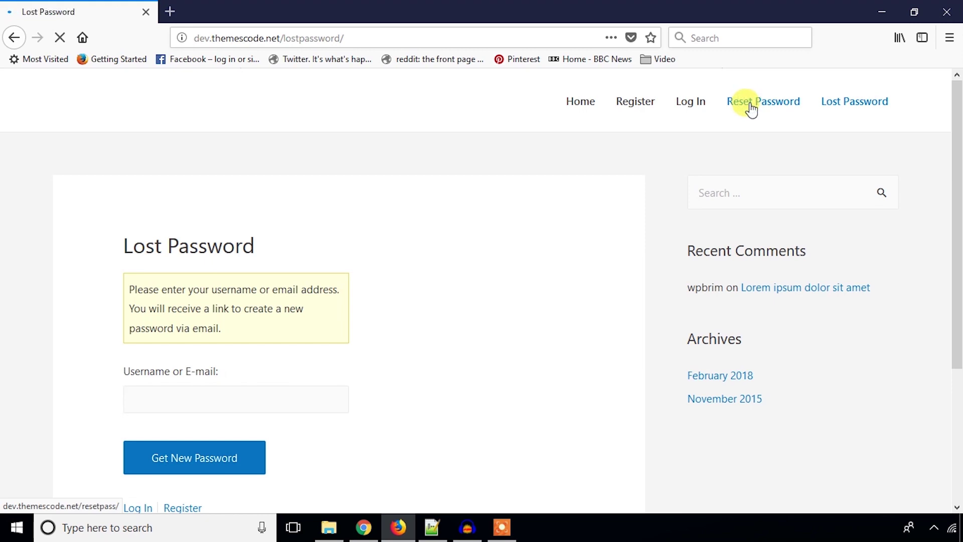
pyautogui.scroll(-5, 333, 353)
pyautogui.scroll(5, 254, 247)
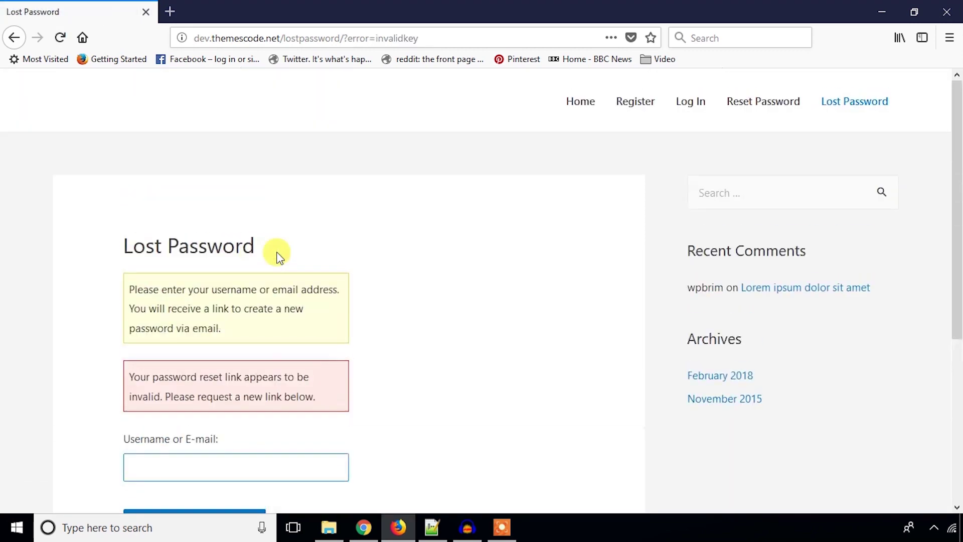
pyautogui.click(504, 215)
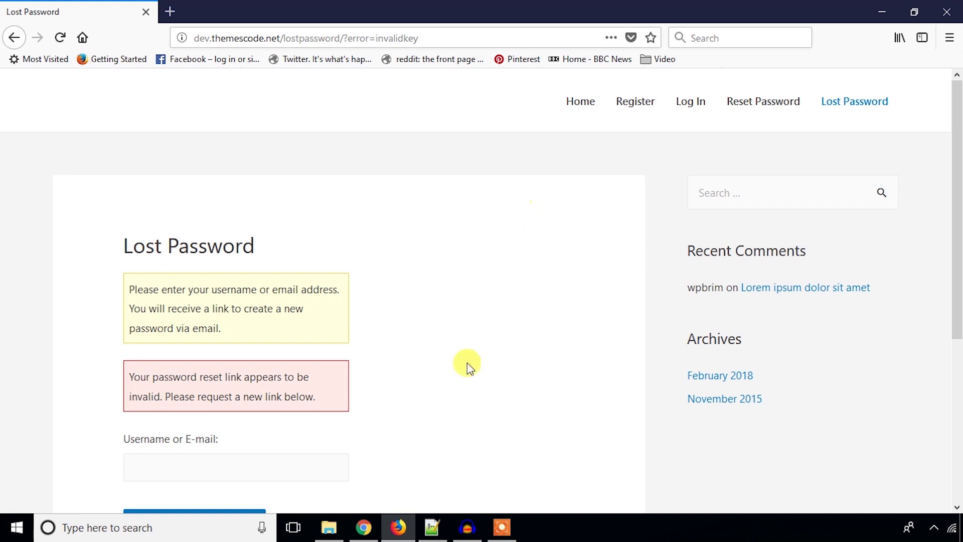
# - Switch back to Chrome and review the saved General settings around the membership and default user role options
pyautogui.click(365, 527)
pyautogui.scroll(5, 198, 179)
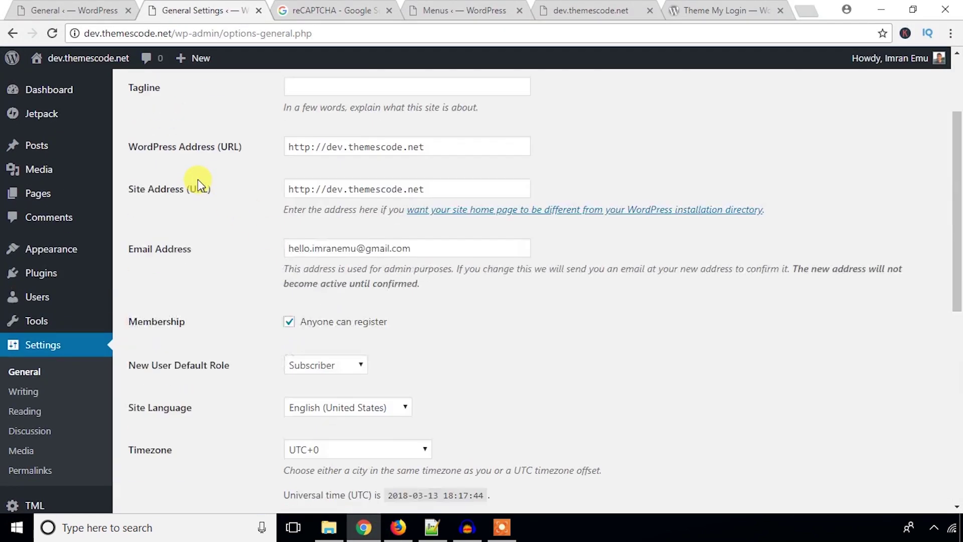
pyautogui.scroll(3, 198, 179)
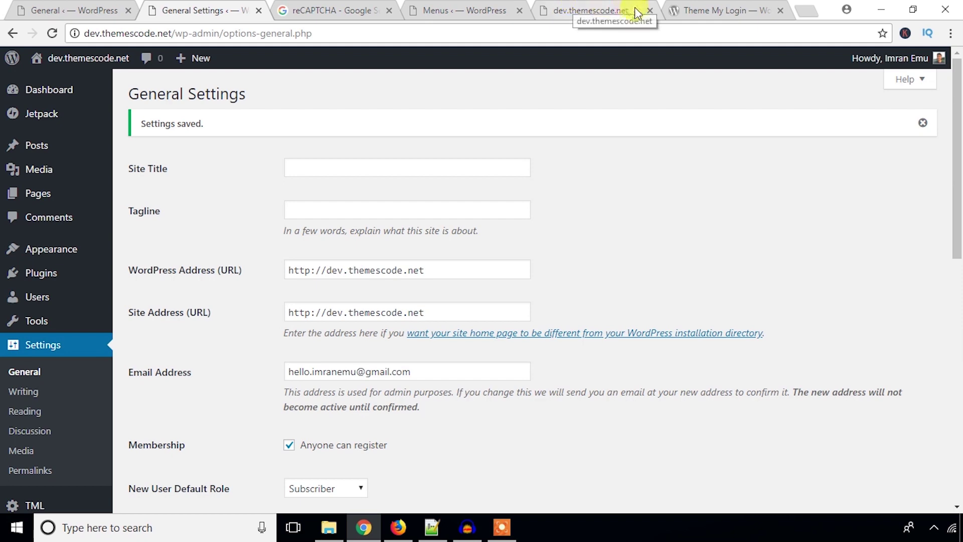
pyautogui.scroll(-2, 206, 360)
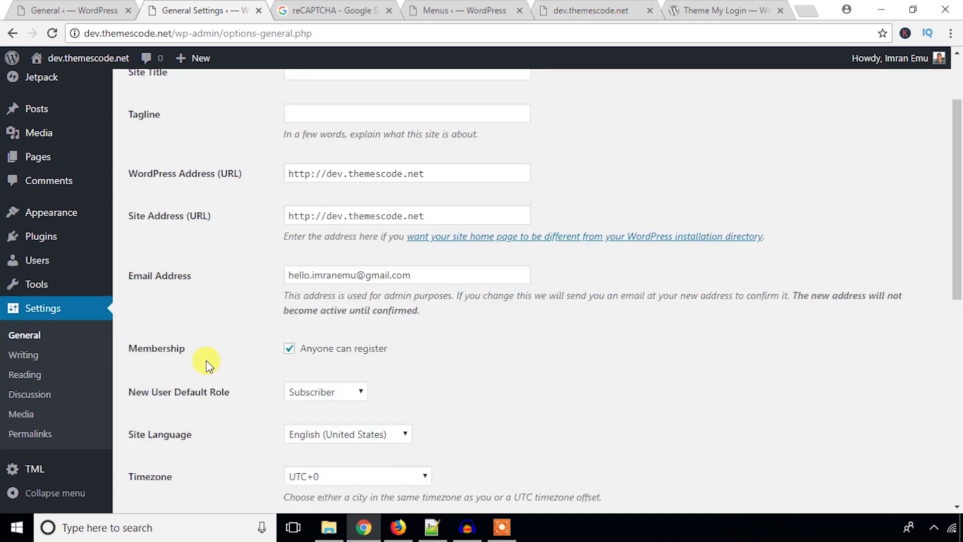
pyautogui.scroll(-2, 206, 361)
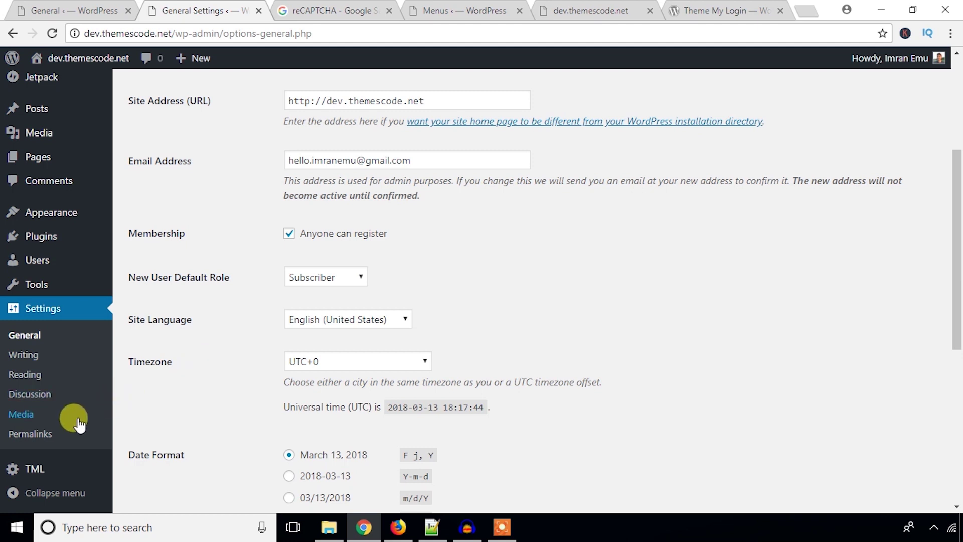
pyautogui.moveTo(79, 479)
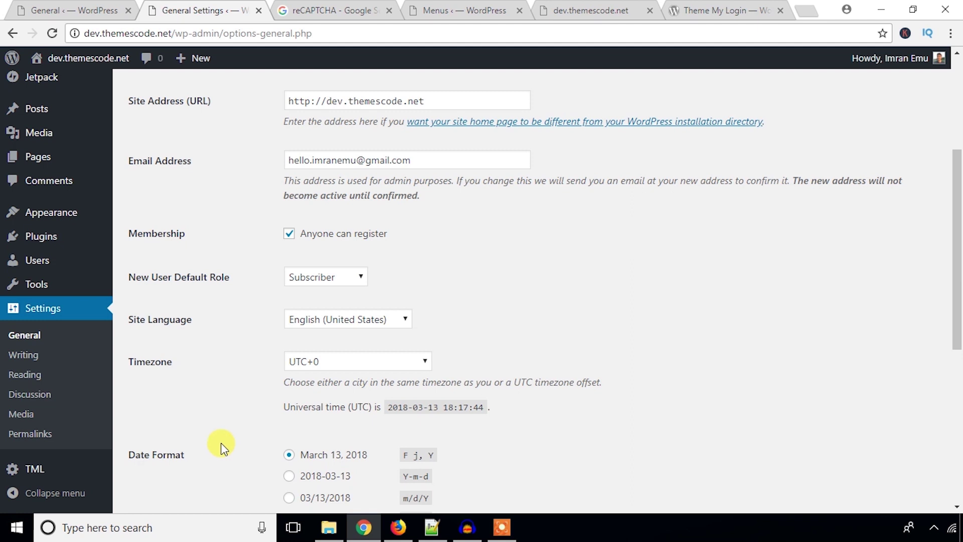
pyautogui.click(737, 8)
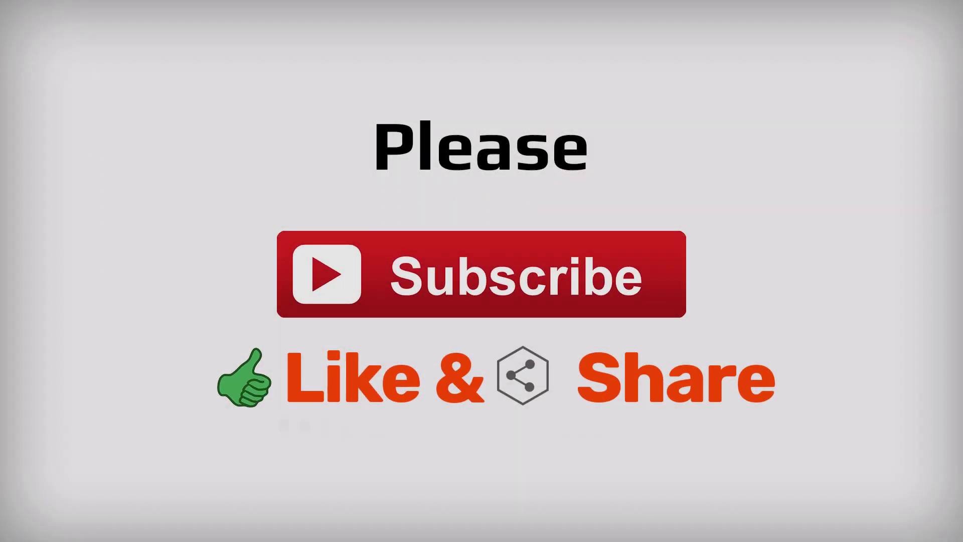